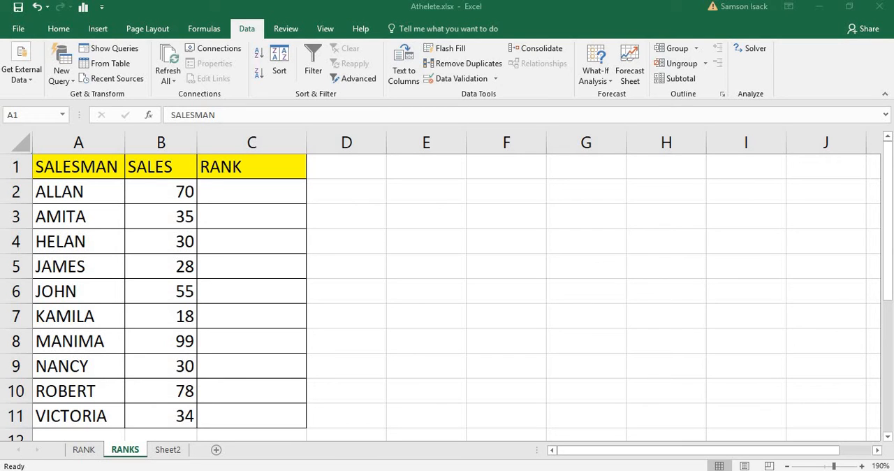
left_click(101, 174)
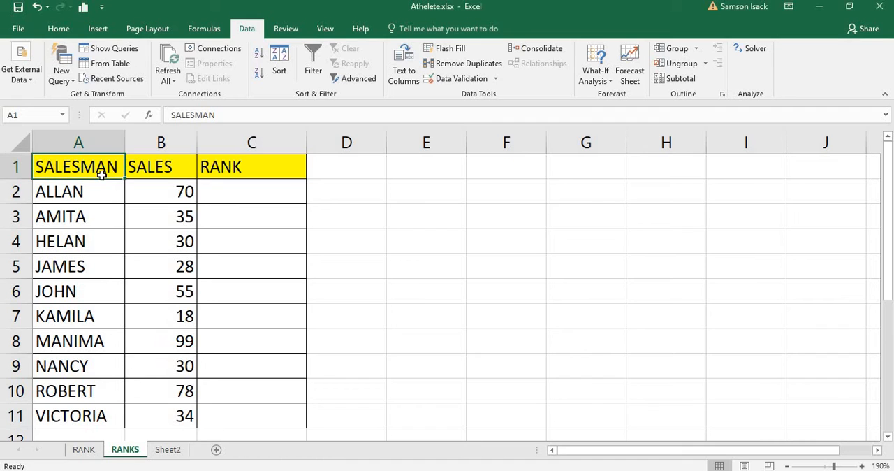
left_click(177, 166)
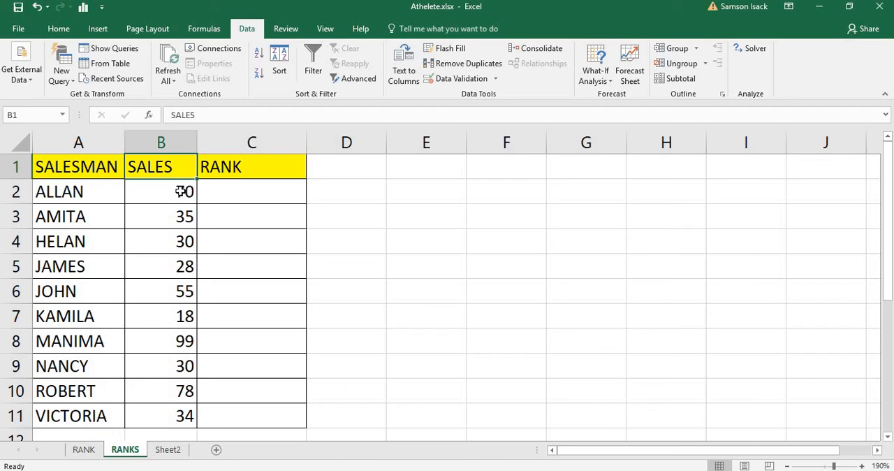
left_click(177, 195)
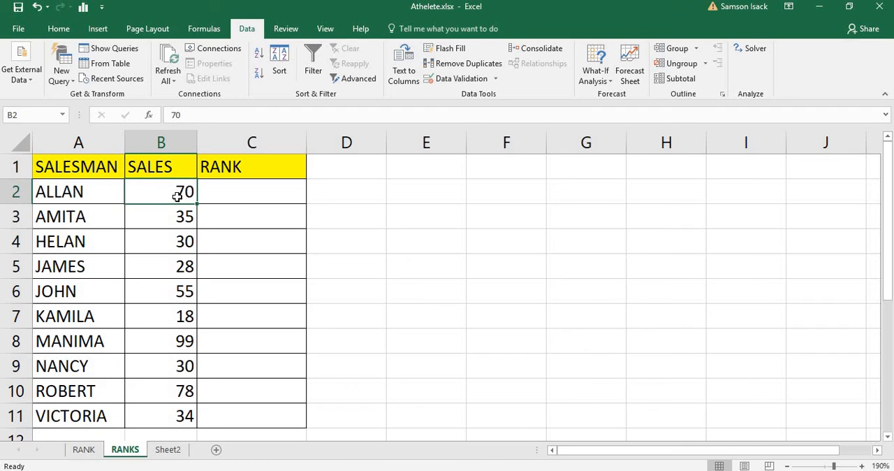
left_click_drag(177, 195, 181, 416)
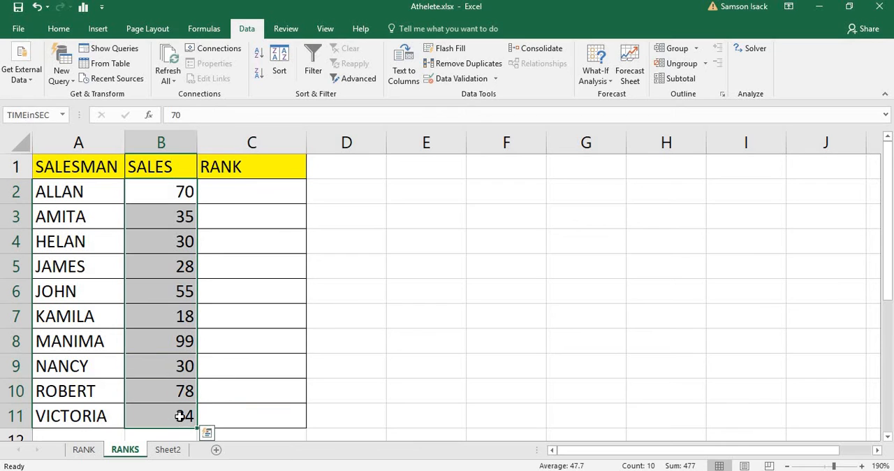
left_click(242, 192)
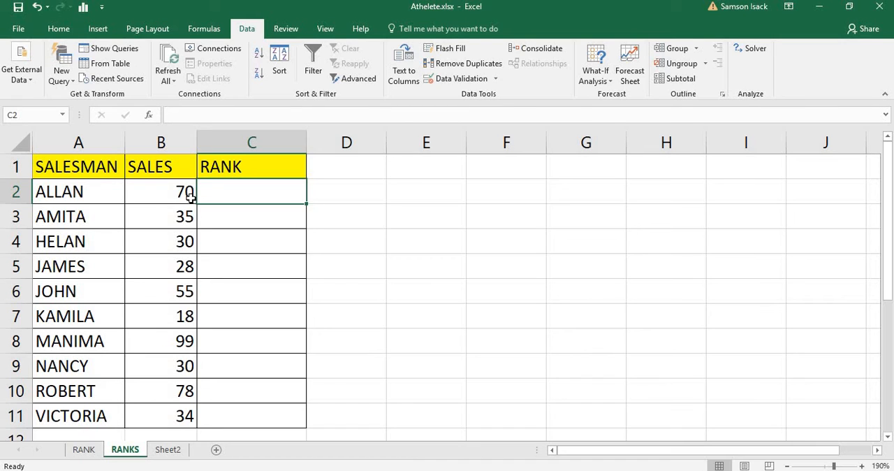
Step: Copy the SALES column B1:B11 and paste it as values only, starting at D1
left_click_drag(180, 167, 183, 216)
left_click_drag(171, 366, 176, 167)
right_click(175, 166)
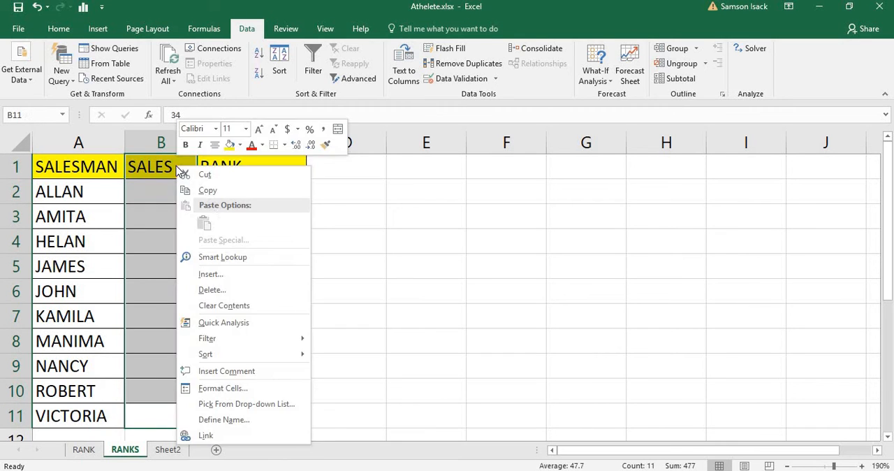
left_click(222, 196)
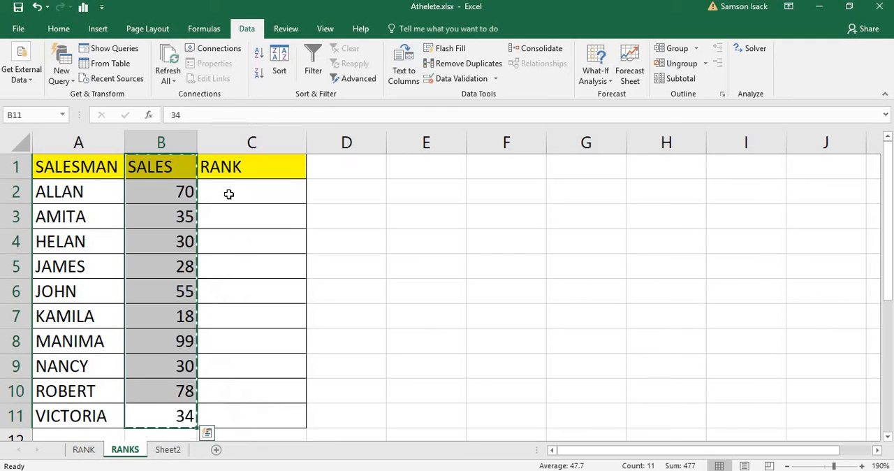
left_click(324, 169)
right_click(326, 169)
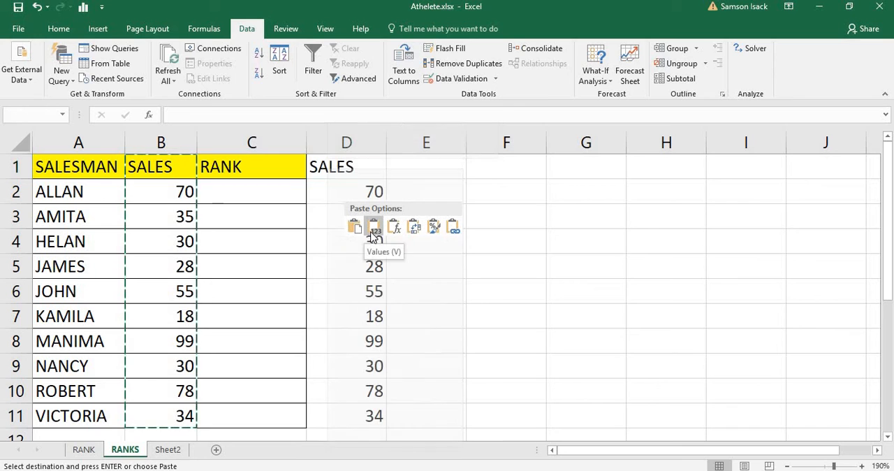
left_click(374, 236)
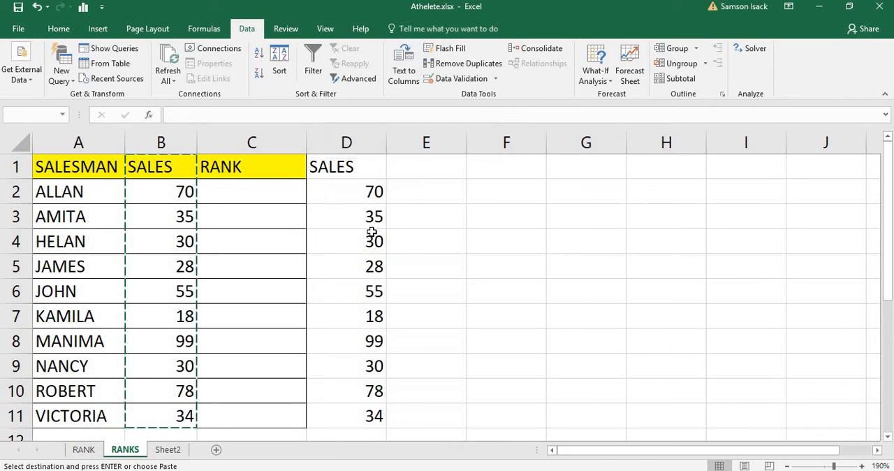
Step: Delete the original SALES and RANK columns, B and C, from the sheet
left_click(269, 173)
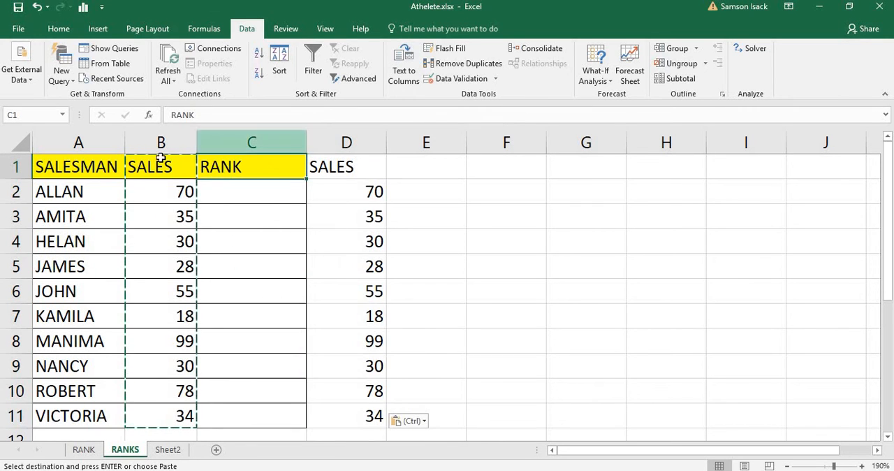
left_click_drag(162, 142, 233, 144)
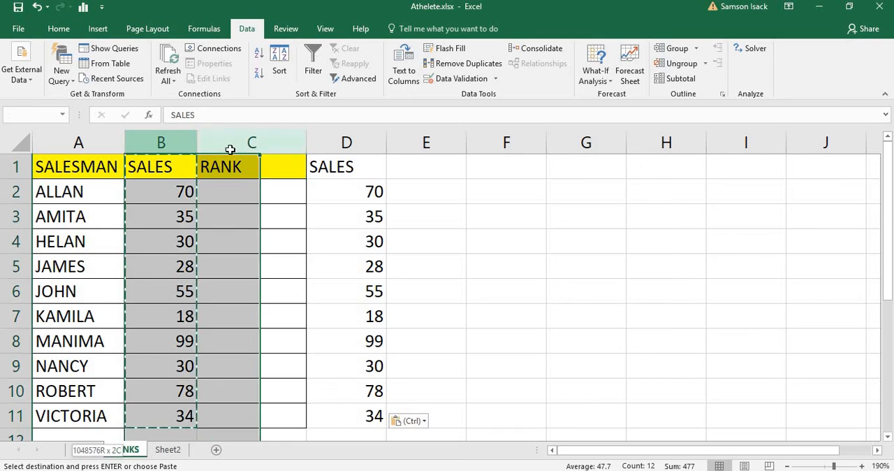
right_click(244, 191)
left_click(286, 303)
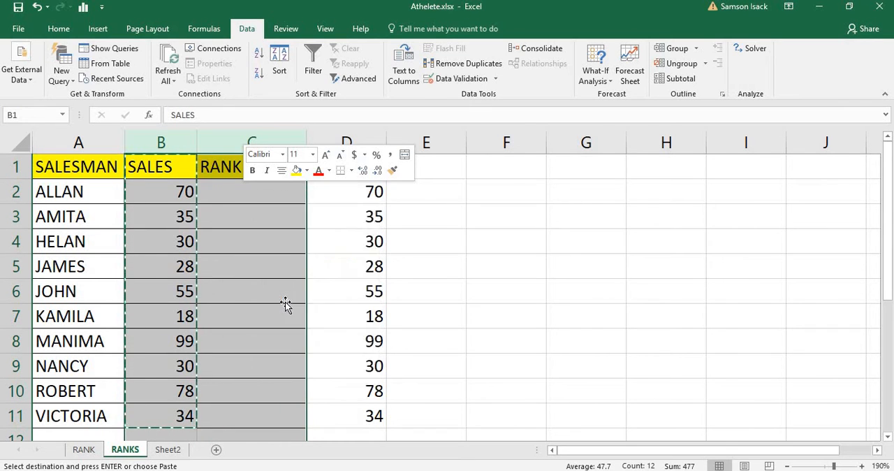
left_click(184, 172)
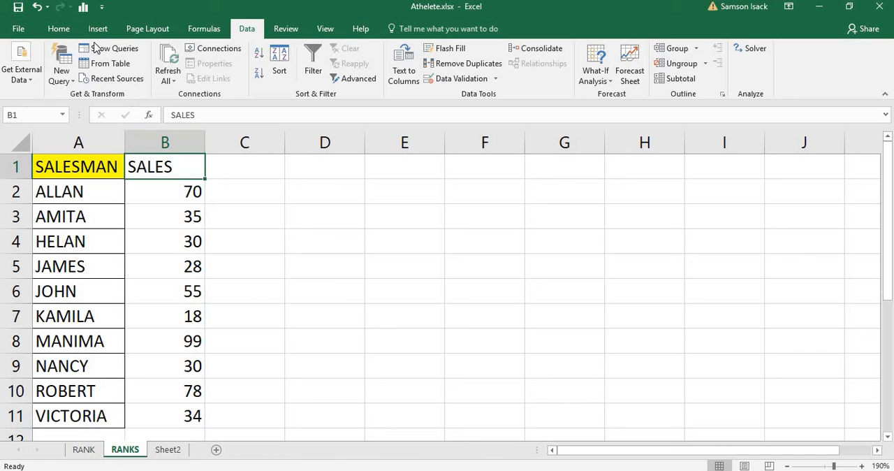
Step: Fill the SALES header in B1 with yellow and apply all borders to B1:B11
left_click(59, 29)
left_click(199, 75)
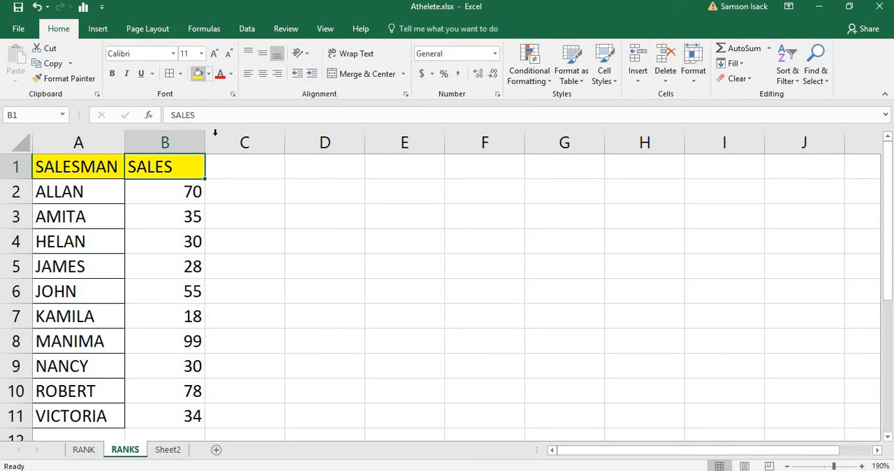
left_click(228, 214)
left_click_drag(189, 417, 184, 166)
left_click(170, 75)
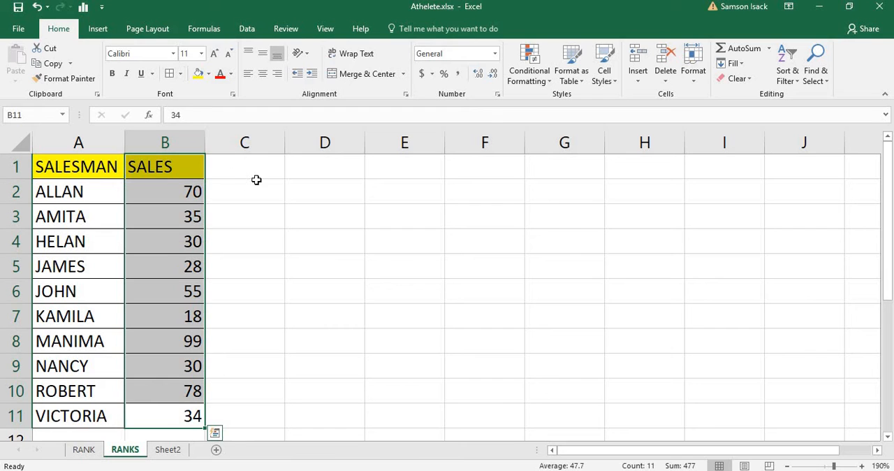
Step: Enter the header RANK in cell C1
left_click_drag(256, 179, 255, 170)
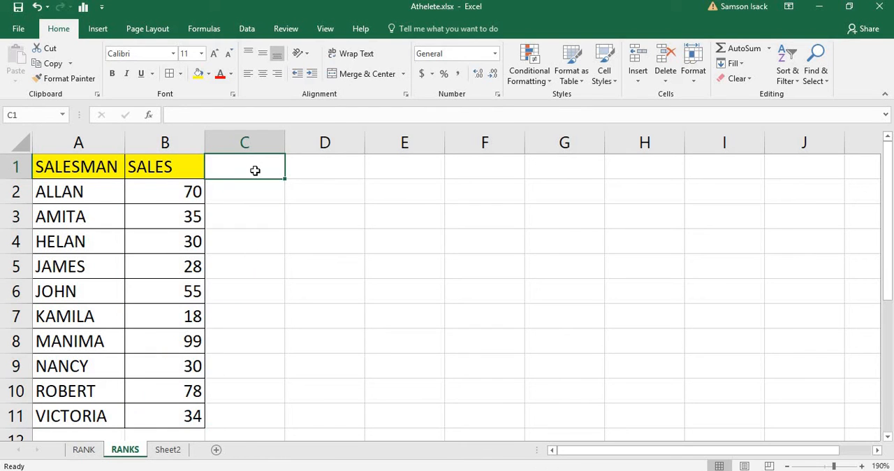
type("RANK")
key("Return")
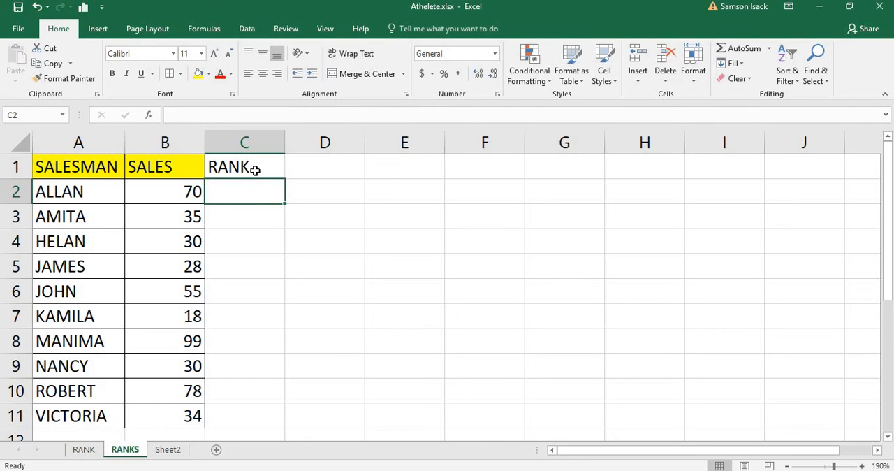
type("+")
key("Escape")
type("-")
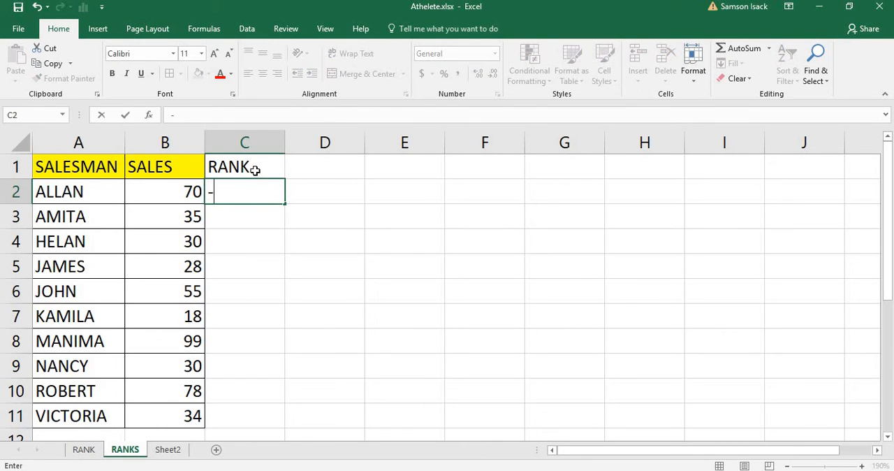
key("Escape")
Step: Enter the formula =RANK(B2,B2:B11,0) in C2 to rank the first salesman's sales in descending order
type("=")
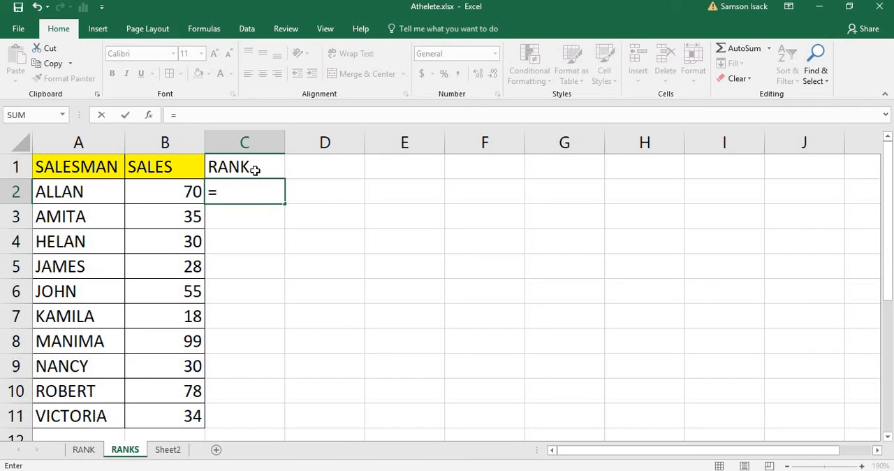
type("RANK")
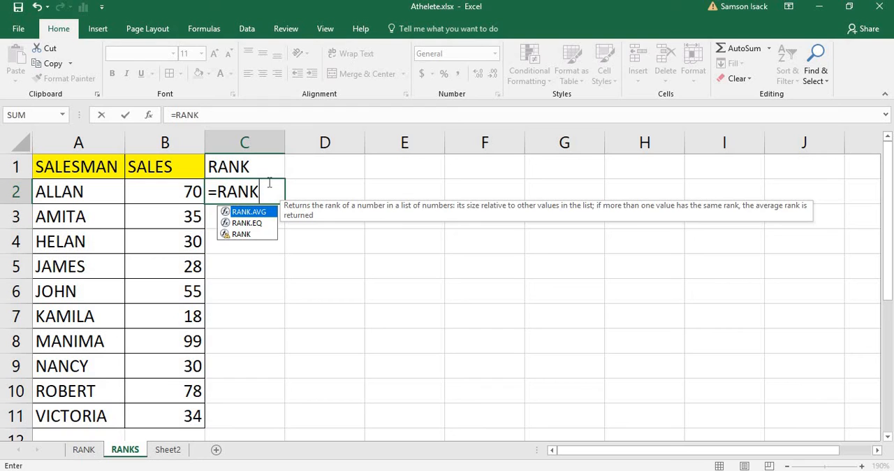
type("(")
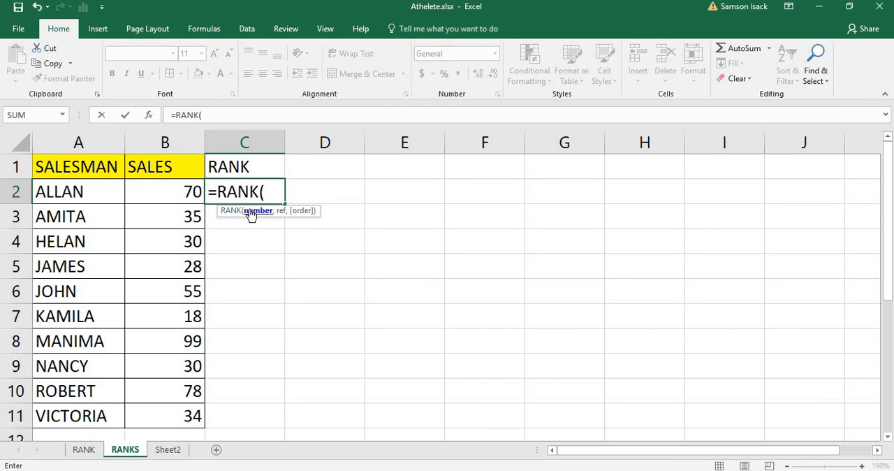
left_click(184, 192)
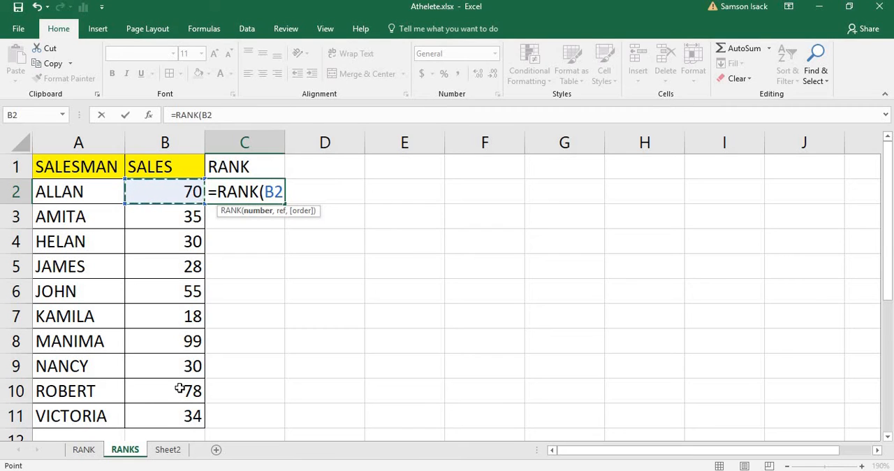
type(",")
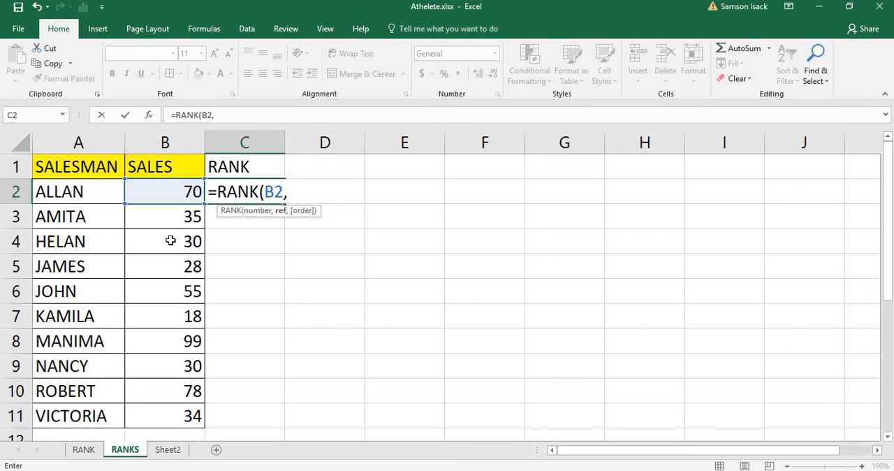
mouse_move(177, 185)
left_mouse_down()
mouse_move(163, 429)
mouse_move(163, 144)
mouse_move(162, 184)
left_mouse_up()
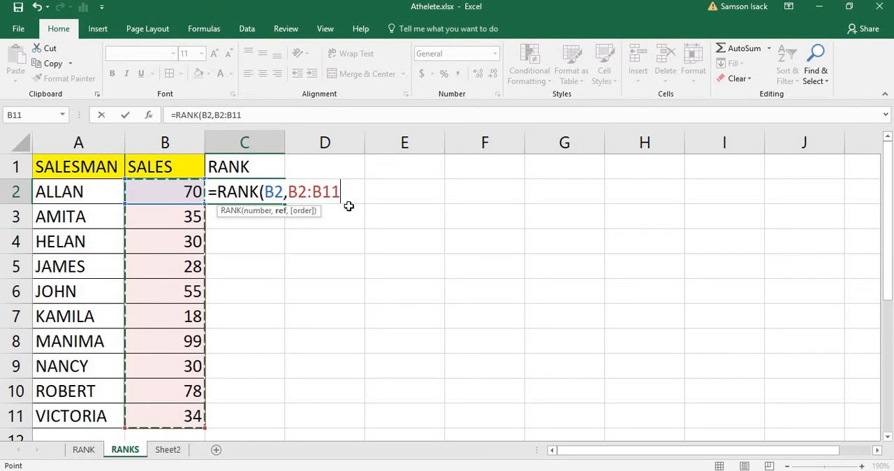
type(",")
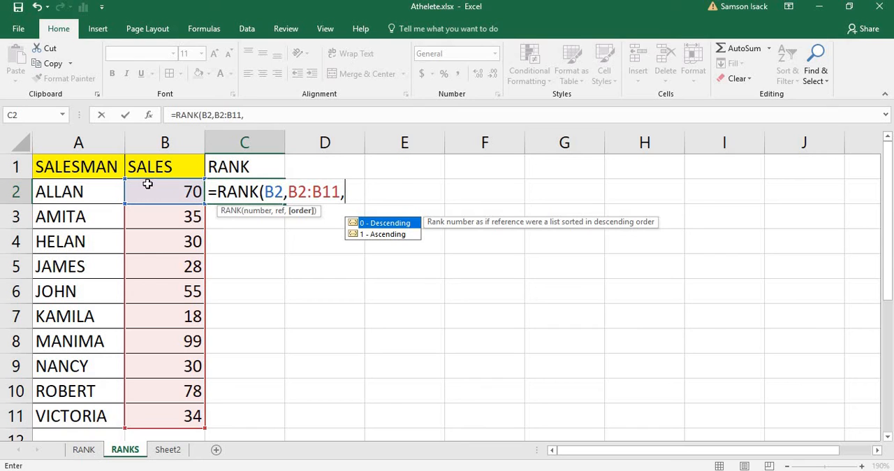
double_click(383, 224)
type(")")
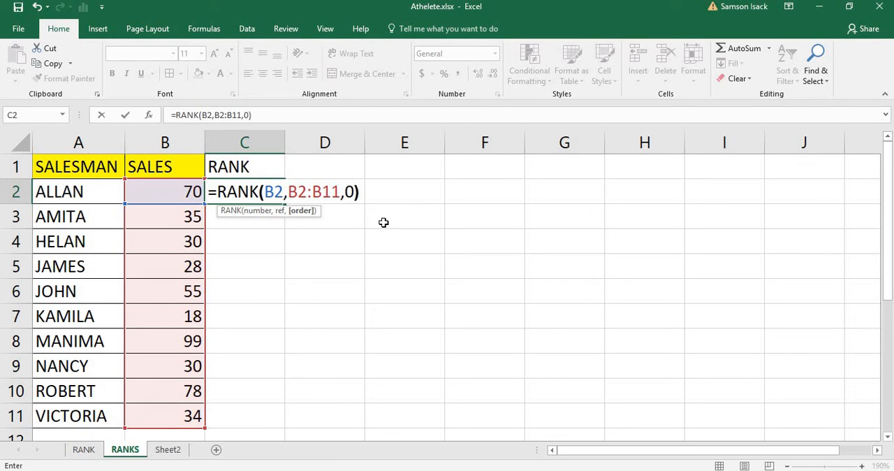
key("Return")
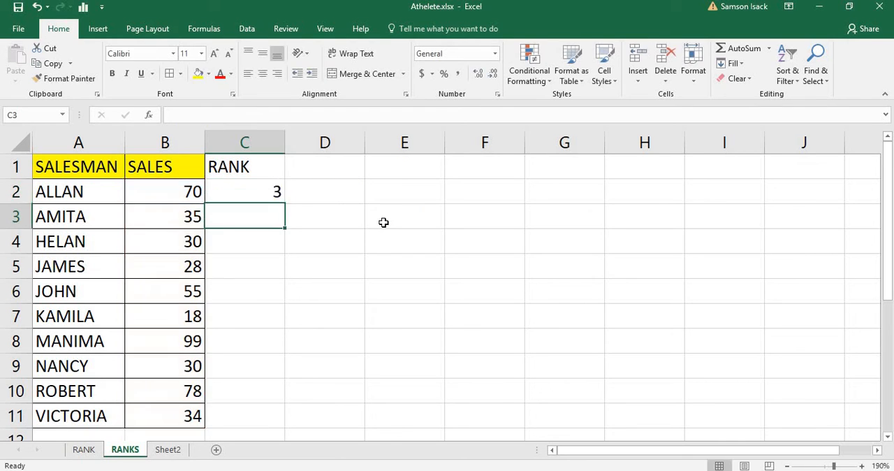
Step: Fill the RANK header in C1 with yellow and apply all borders to C1:C11
left_click(224, 193)
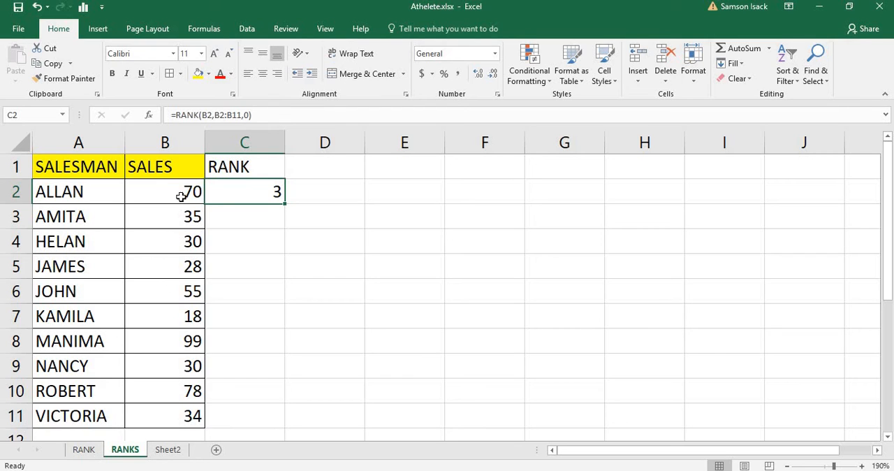
left_click(243, 162)
left_click(199, 73)
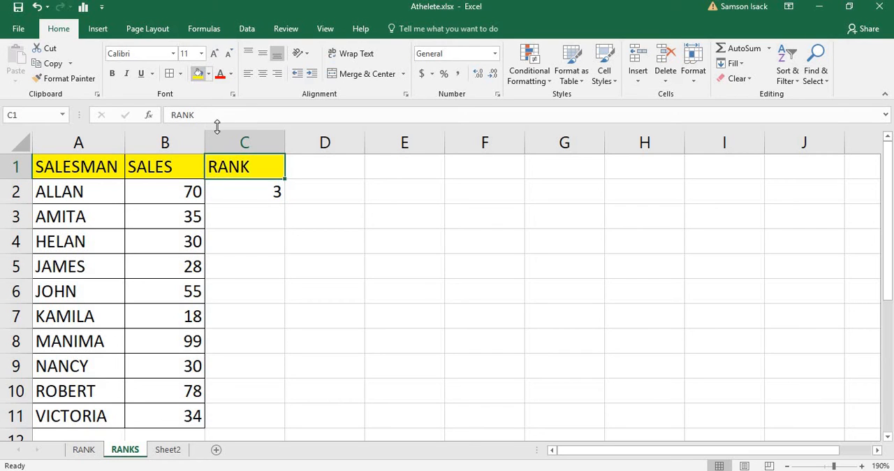
left_click_drag(257, 413, 244, 139)
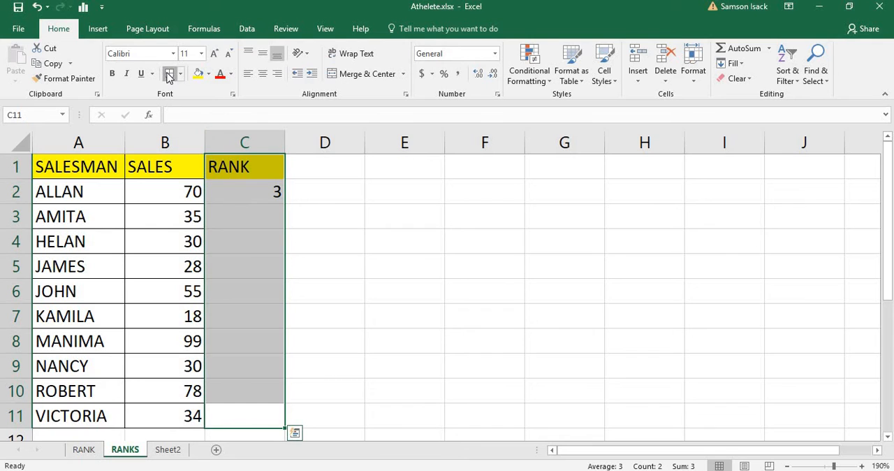
Step: Copy the rank formula from C2 down to C3 and check the references in the copied formula
left_click(240, 198)
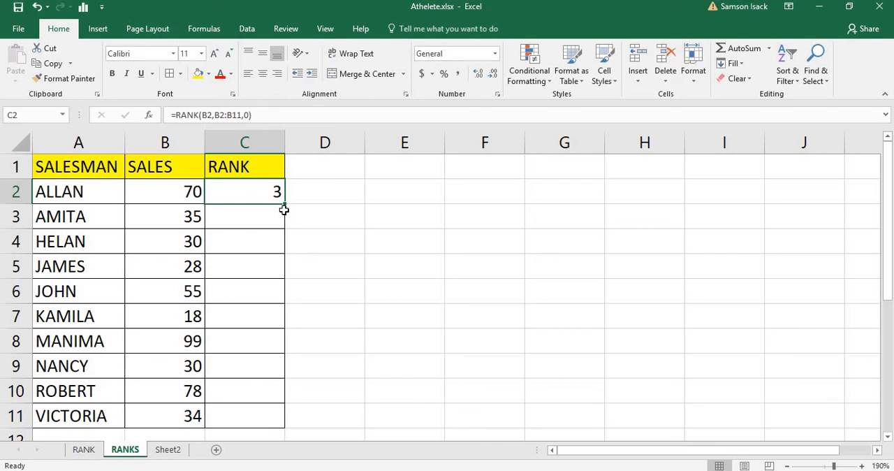
left_click_drag(285, 202, 284, 229)
left_click(258, 224)
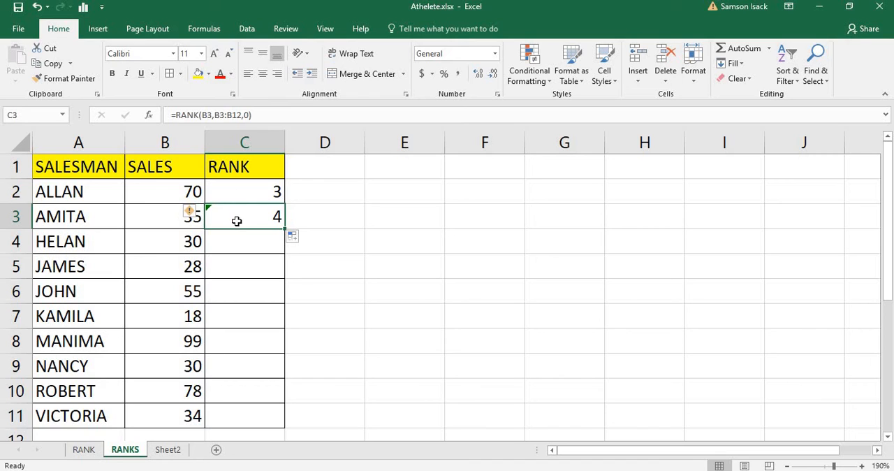
Step: Compare the cell and range references in the rank formulas of C2 and C3 against the sales column
left_click(248, 186)
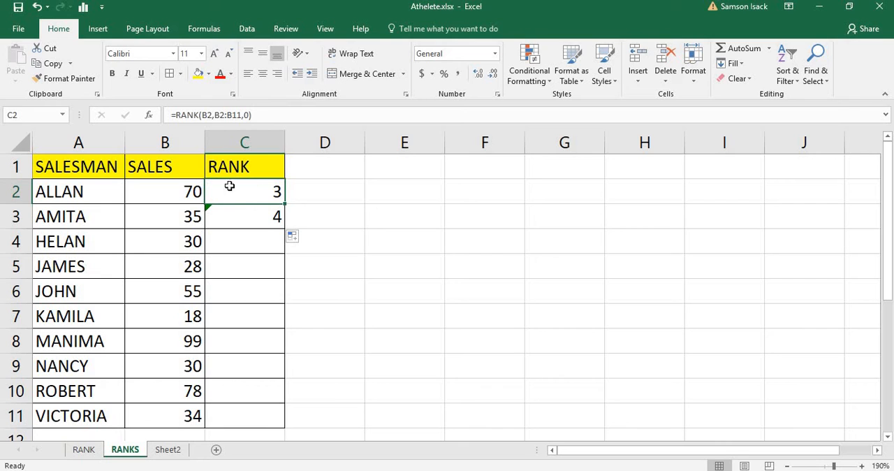
left_click(204, 116)
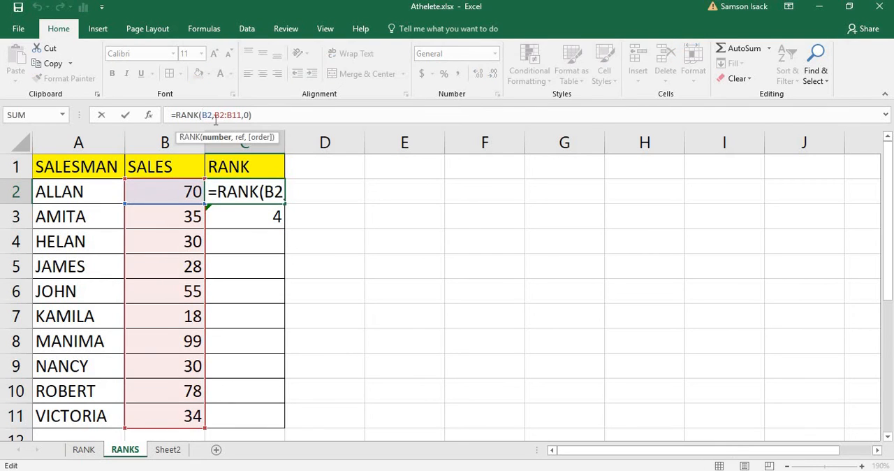
left_click(215, 116)
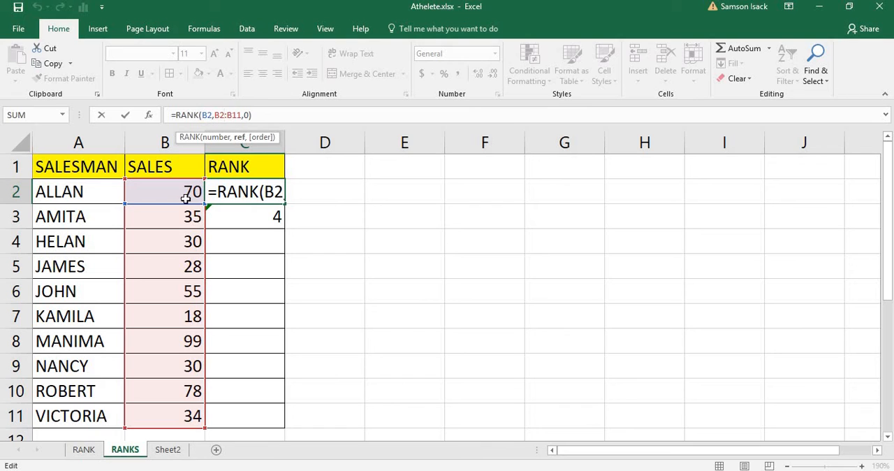
left_click(249, 115)
key("Return")
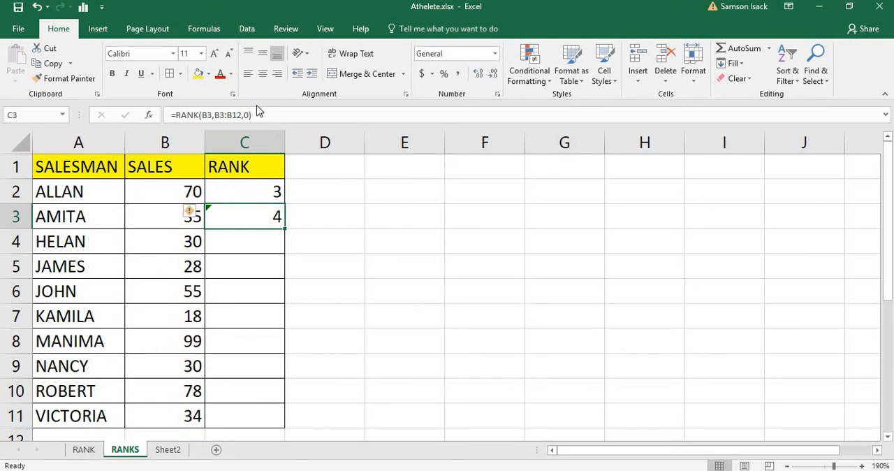
left_click(209, 115)
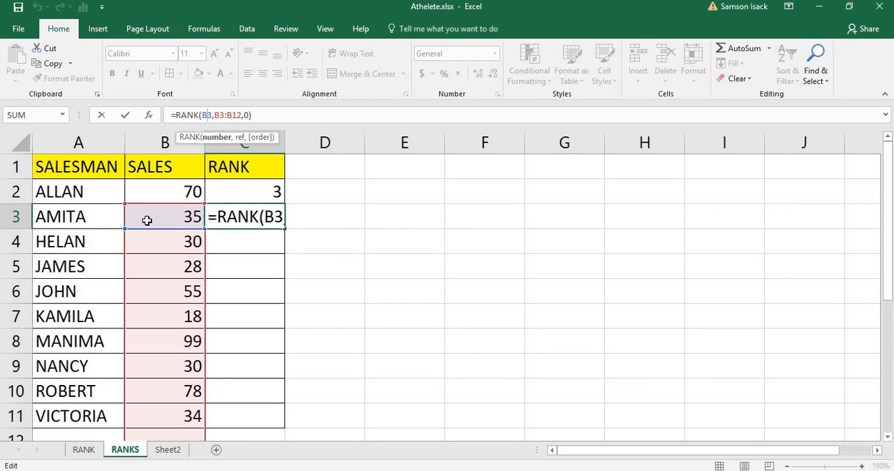
left_click(224, 115)
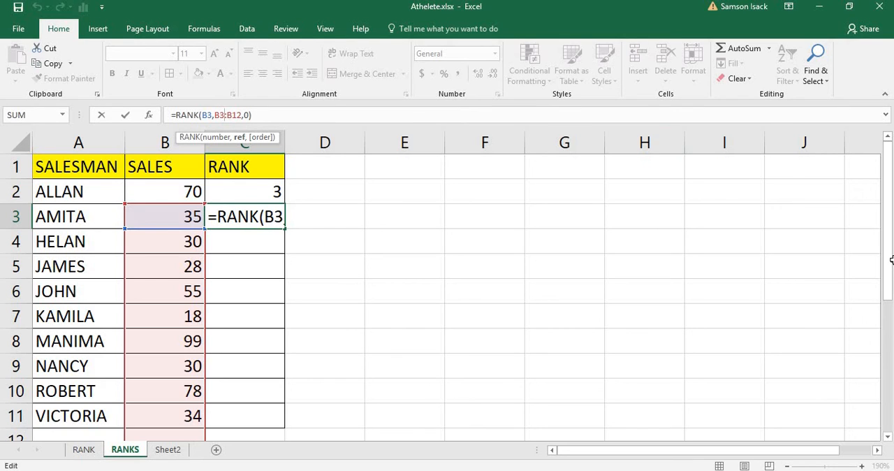
left_click_drag(889, 259, 890, 278)
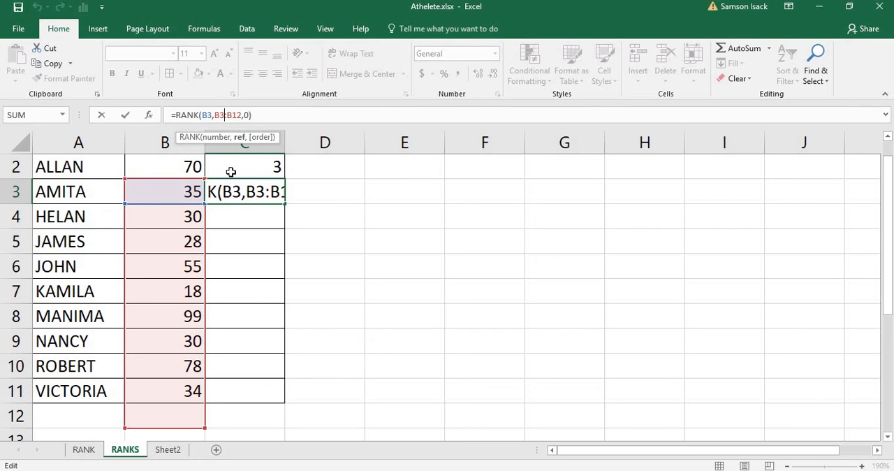
key("Return")
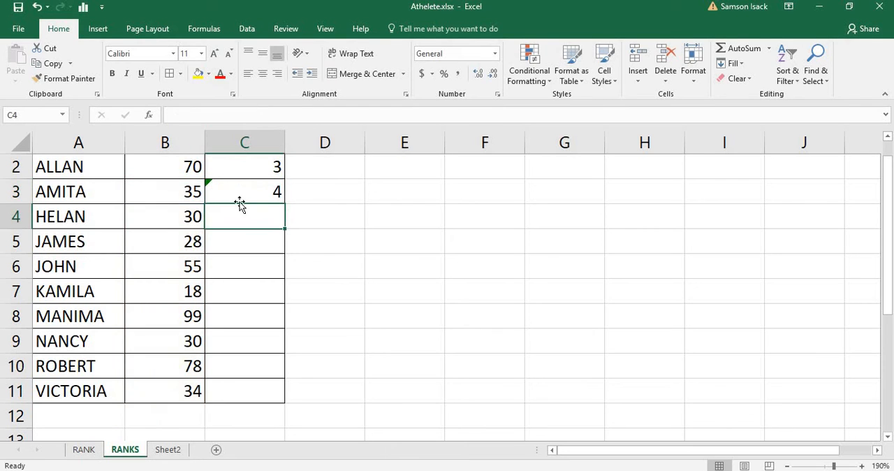
left_click(247, 187)
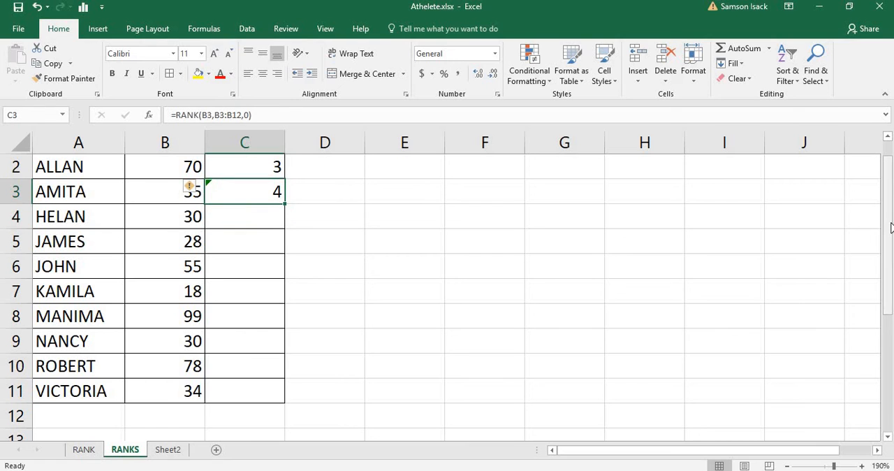
left_click_drag(891, 227, 890, 221)
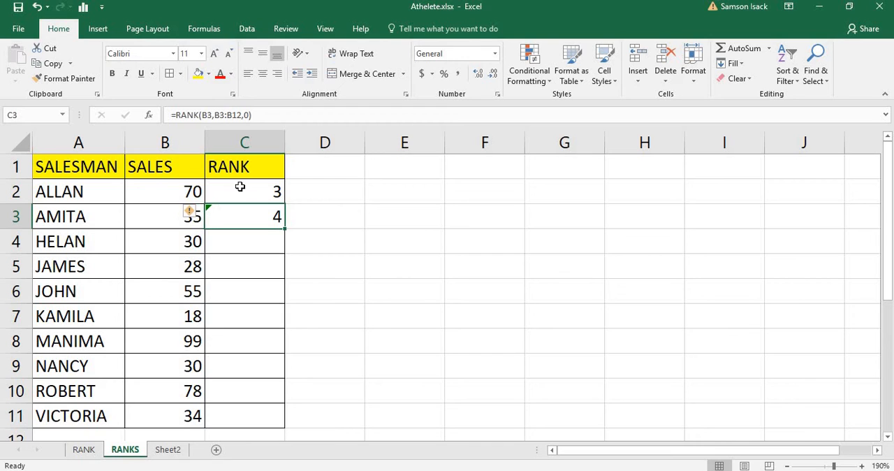
left_click(240, 187)
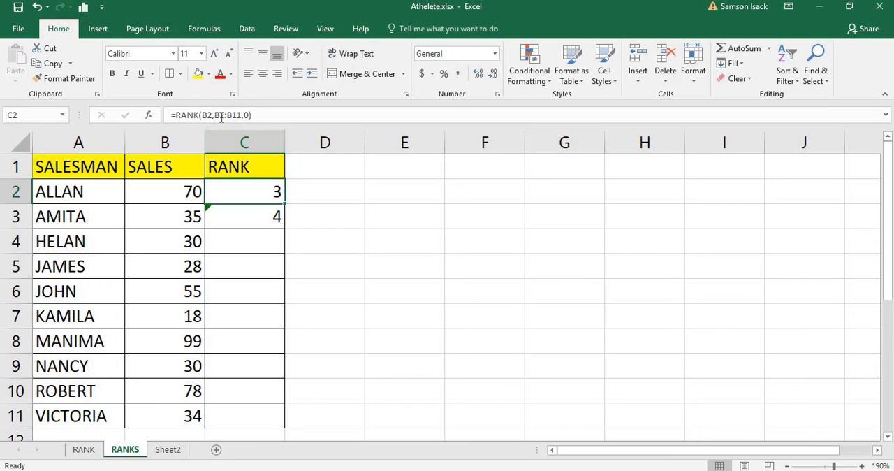
left_click(250, 212)
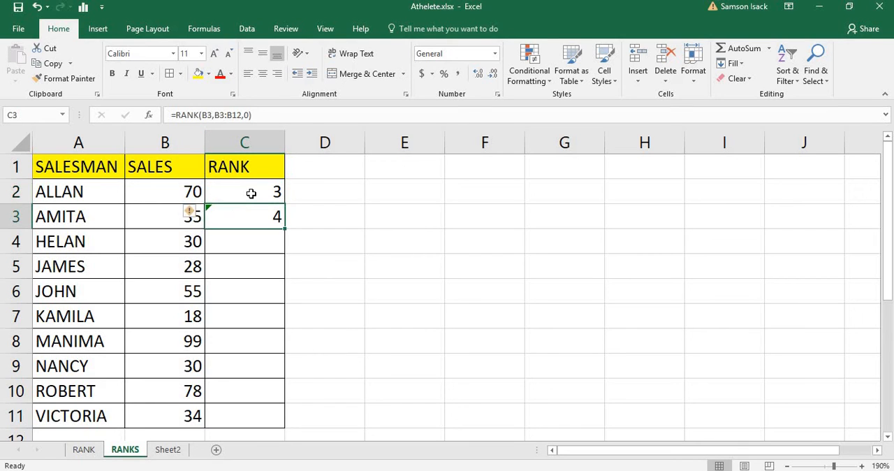
Step: Make the range in the C2 rank formula absolute so it reads =RANK(B2,$B$2:$B$11,0)
left_click(251, 194)
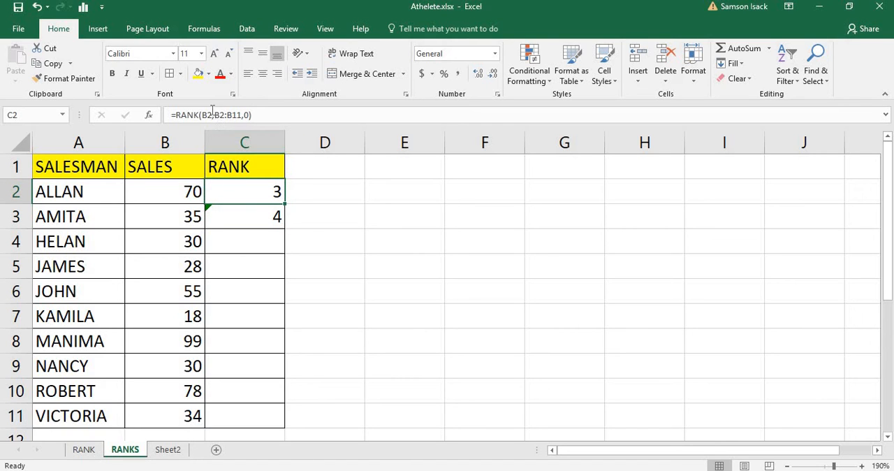
left_click_drag(213, 114, 240, 116)
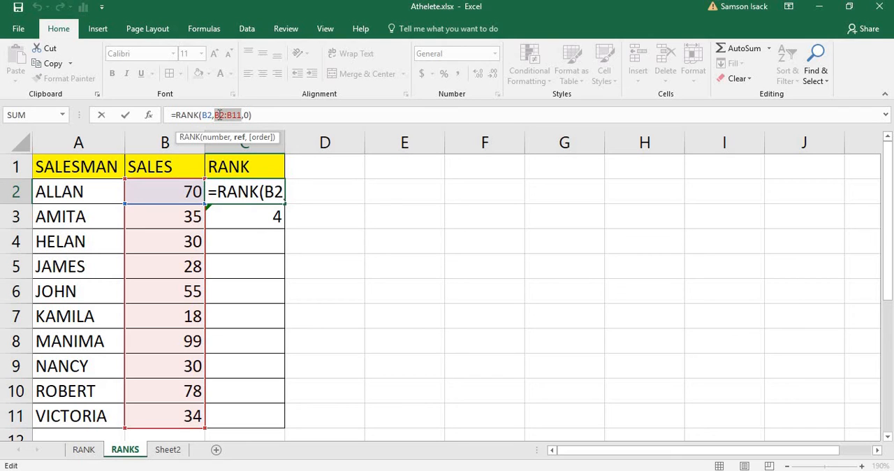
left_click(216, 115)
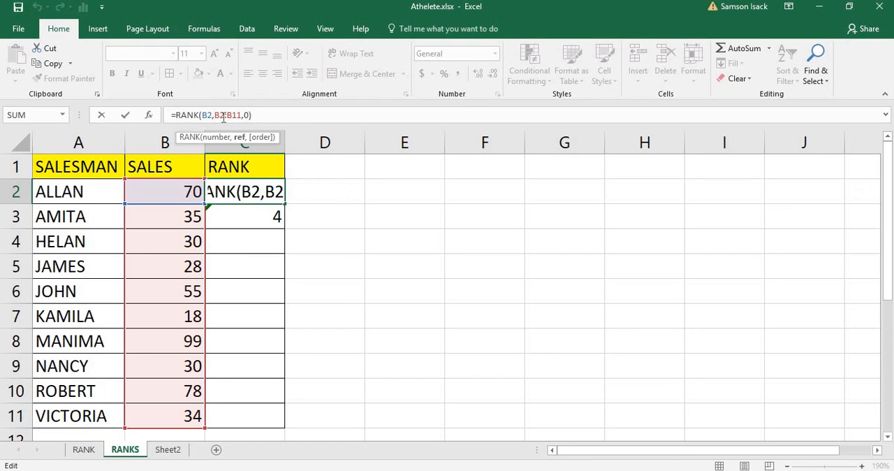
type("$")
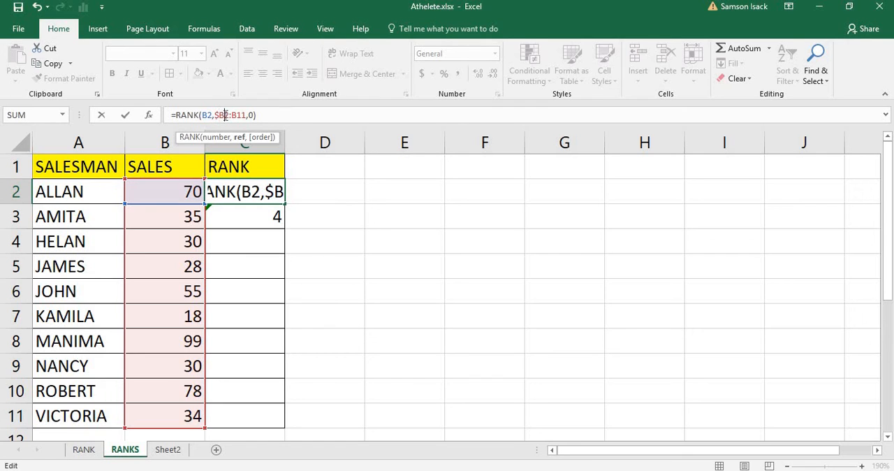
left_click(224, 116)
type("$")
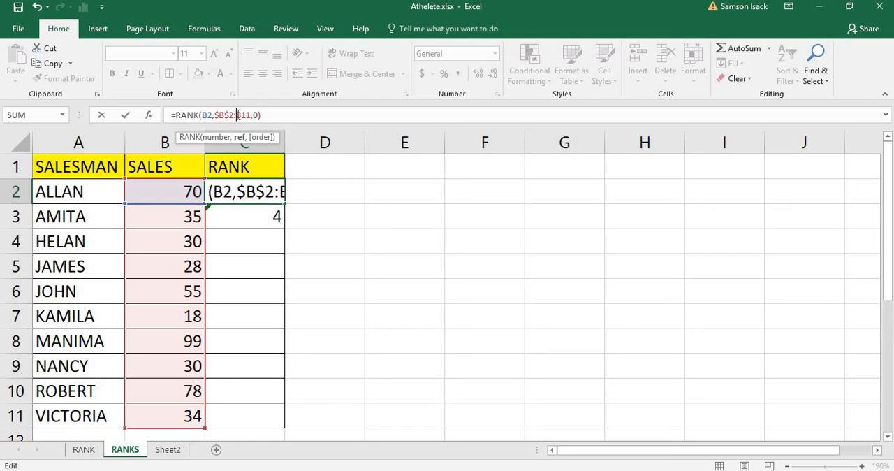
left_click(237, 116)
type("$")
left_click(246, 115)
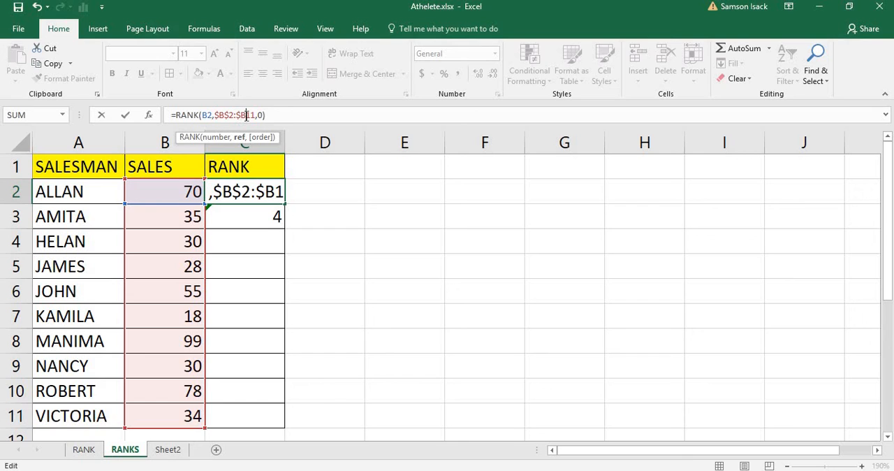
type("$")
key("Return")
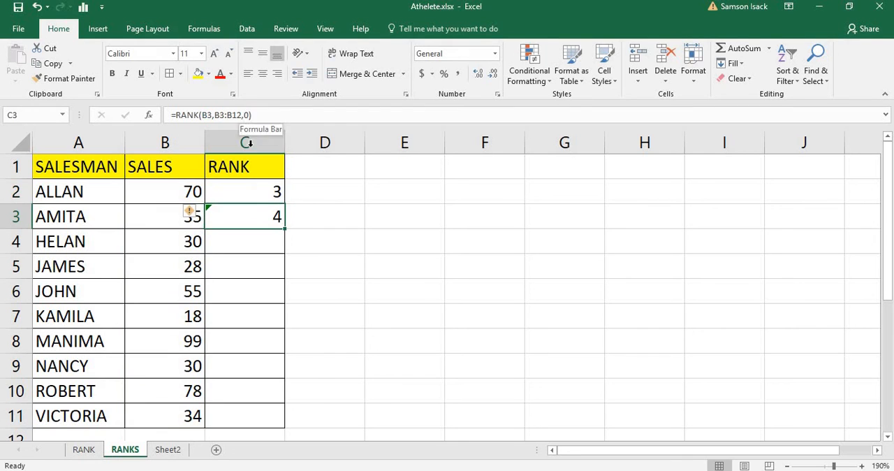
Step: Copy the formula with the absolute range from C2 down to C3 and check C3 against its sales value
left_click(253, 189)
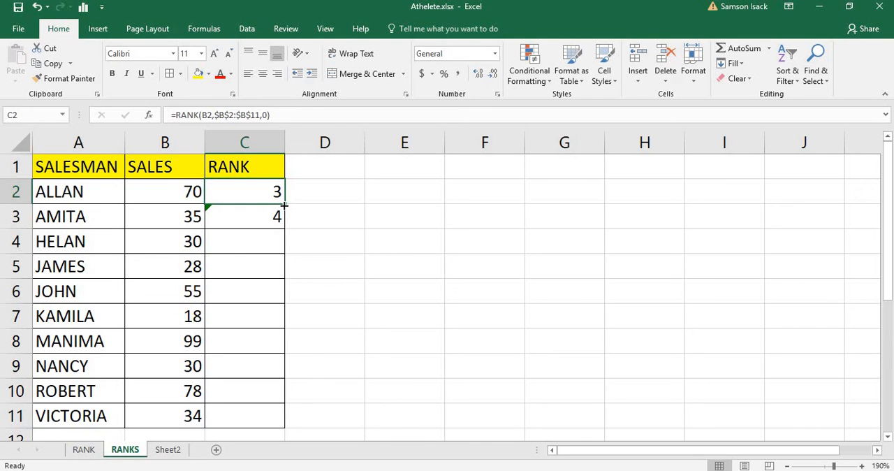
left_click_drag(283, 205, 284, 204)
left_click_drag(286, 221, 286, 222)
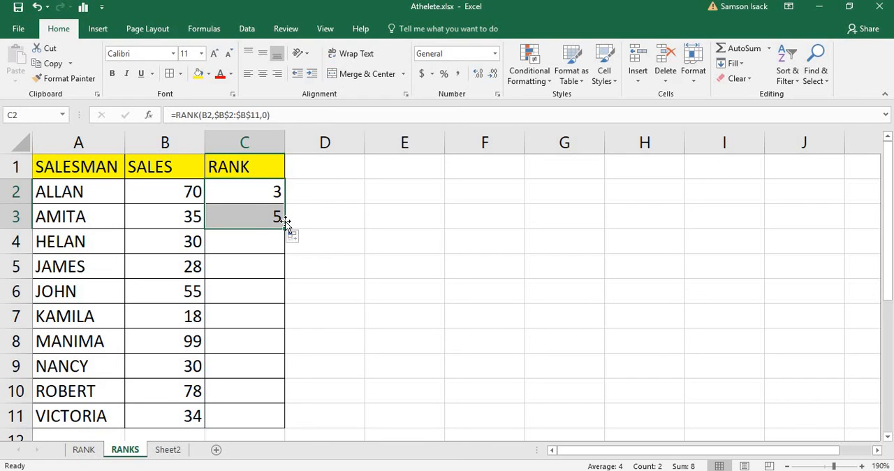
left_click(262, 219)
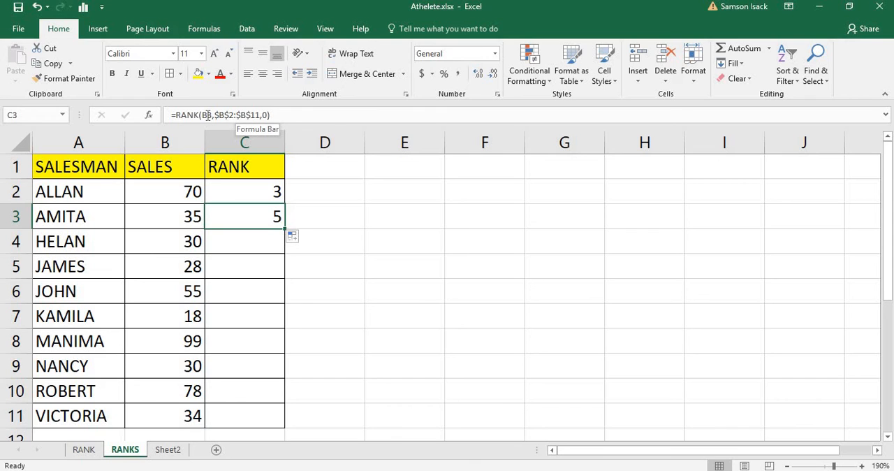
left_click(185, 220)
left_click(227, 218)
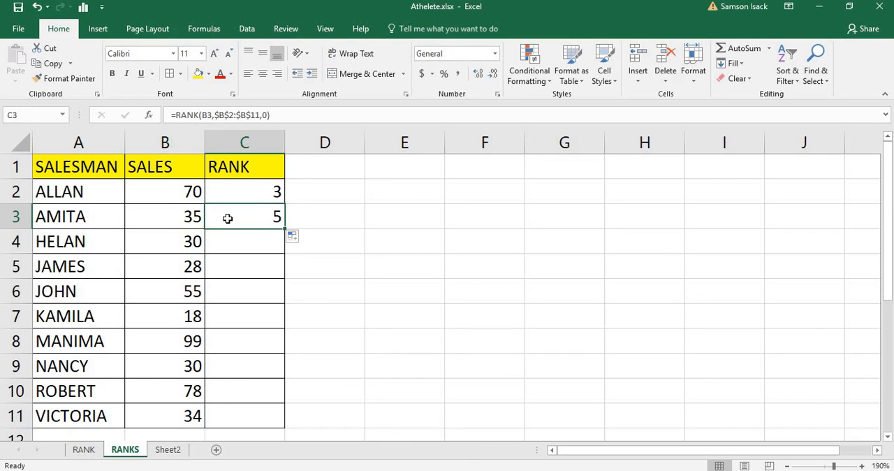
left_click(195, 218)
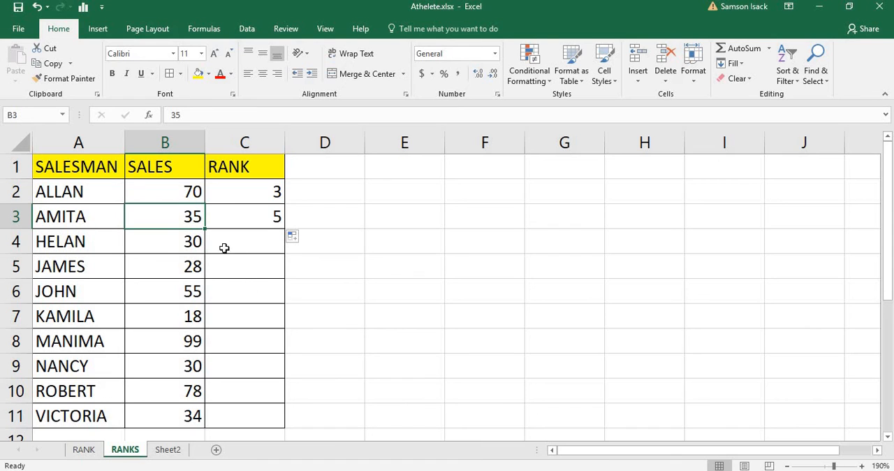
Step: Fill the rank formula from C3 down to C11 and check the last salesman's formula and sales value
left_click(258, 218)
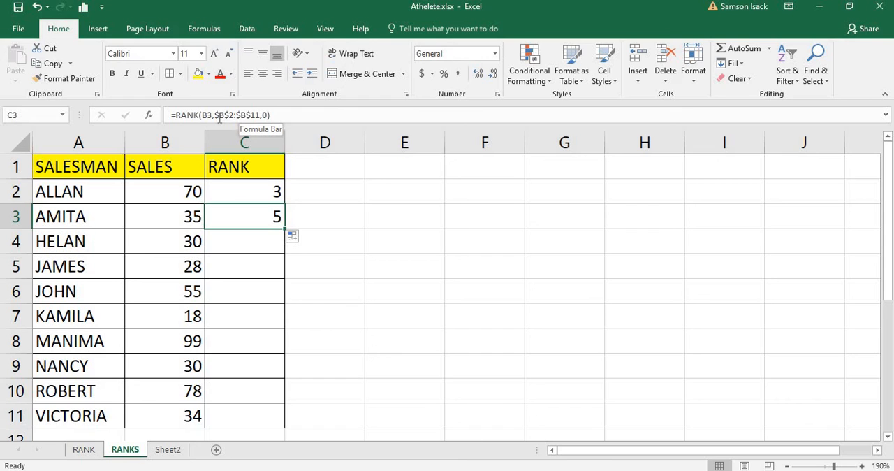
double_click(285, 231)
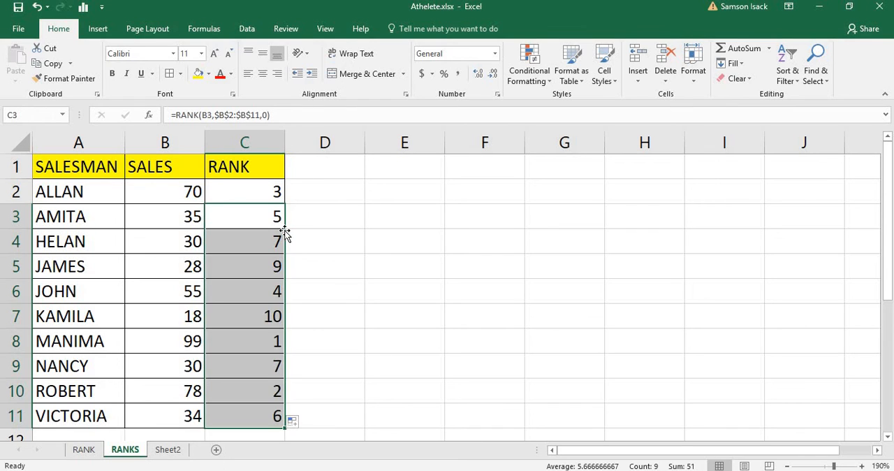
left_click(256, 421)
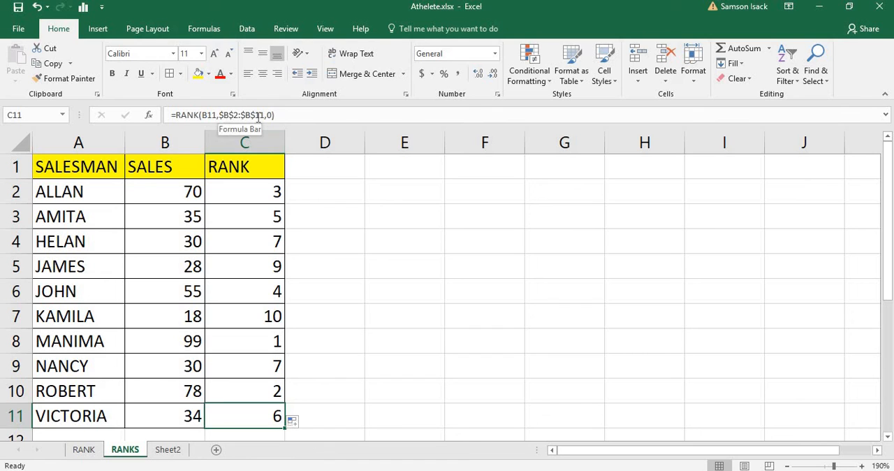
left_click(177, 415)
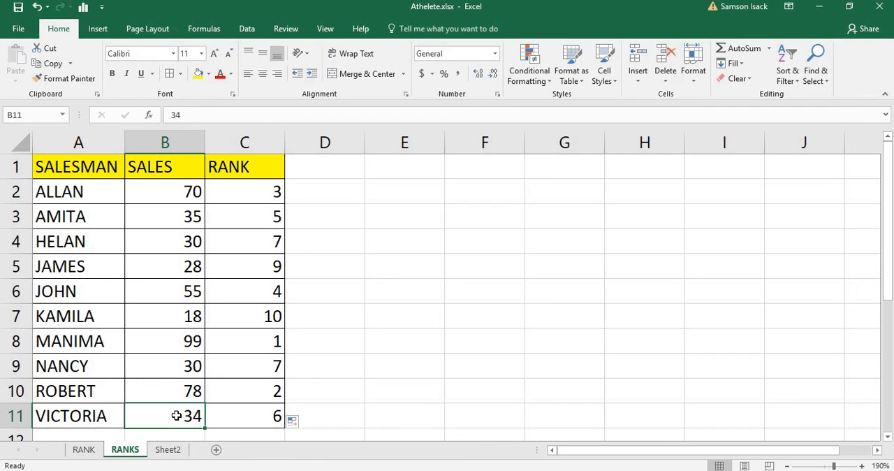
left_click(246, 416)
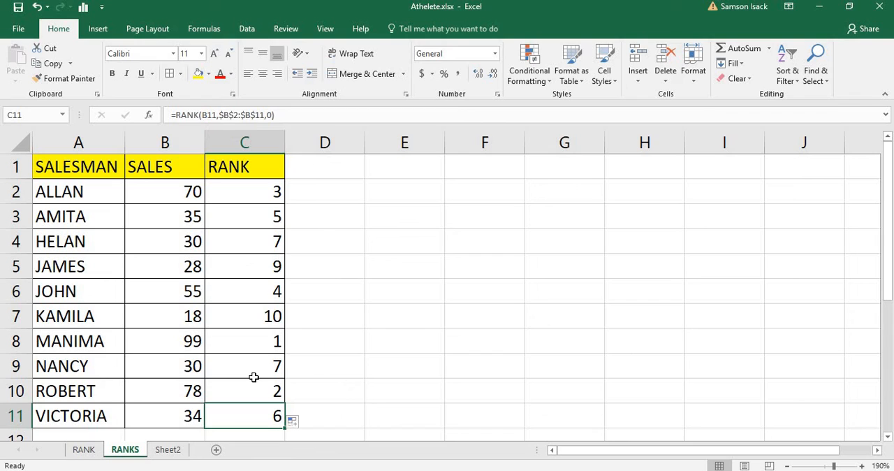
Step: Change the header in C1 to RANK 1 and enter the header RANK 2 in D1
left_click(262, 171)
double_click(262, 171)
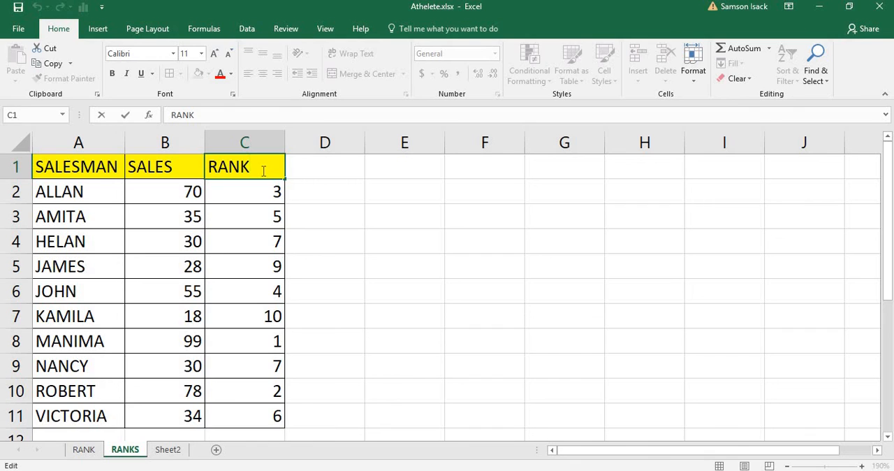
type("1")
key("Return")
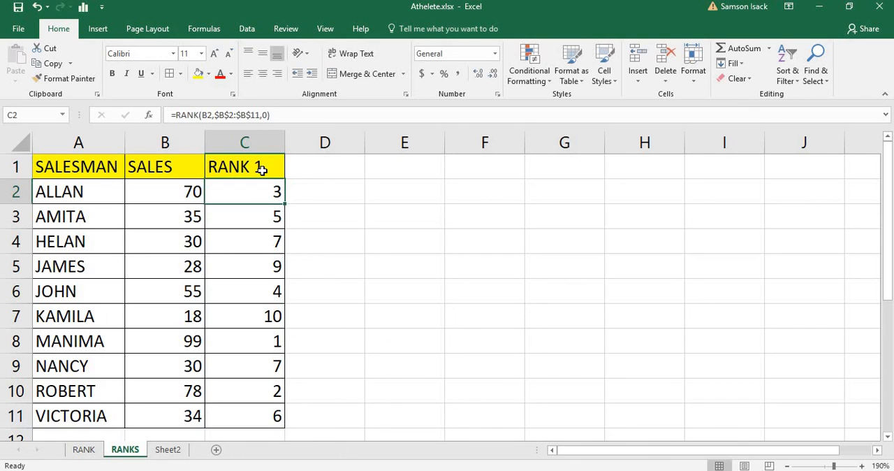
left_click(308, 166)
type("R")
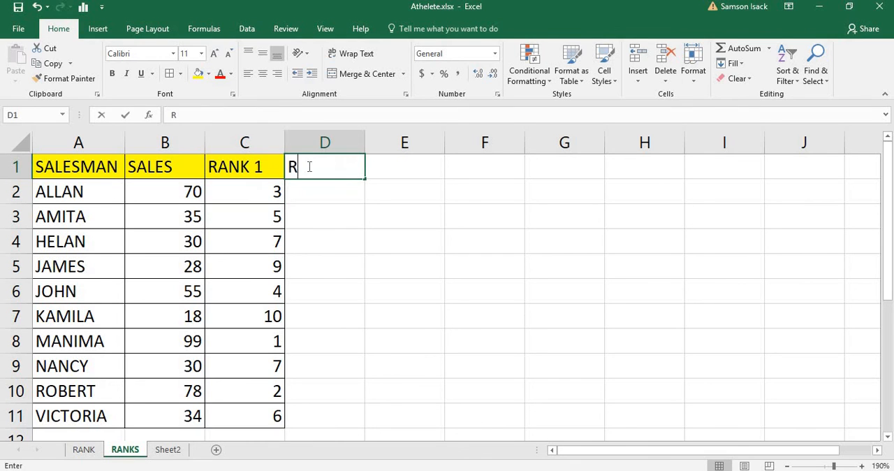
type("ANK 2")
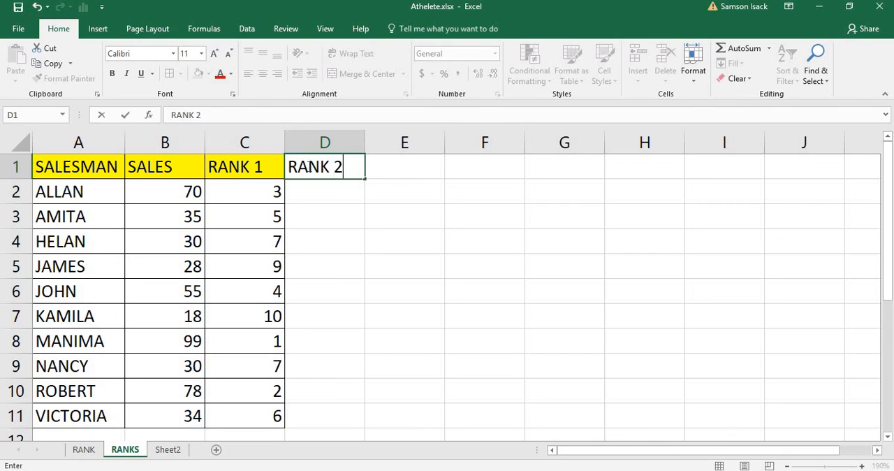
key("Return")
Step: Confirm the RANK 2 header and apply cell borders to D1:D11 to match the rest of the table
left_click(245, 195)
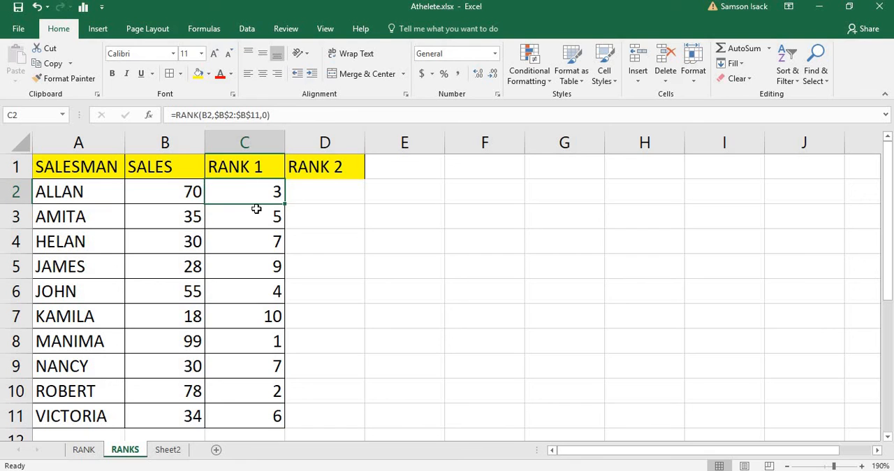
left_click(336, 199)
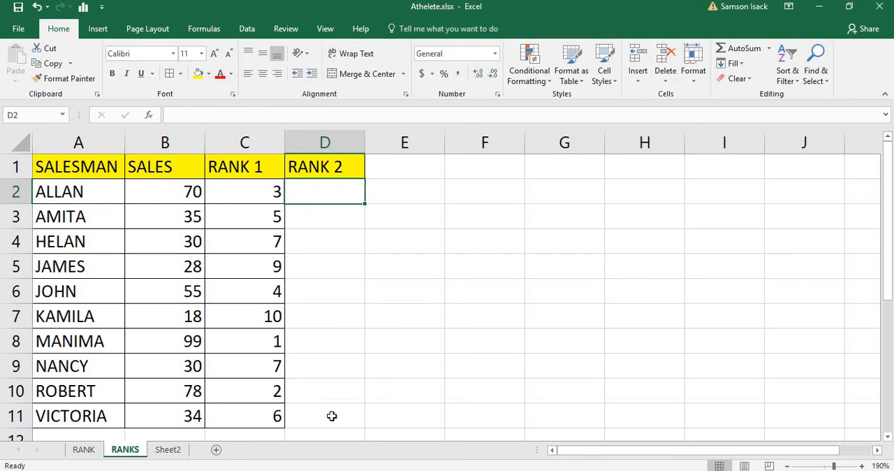
left_click_drag(332, 416, 312, 140)
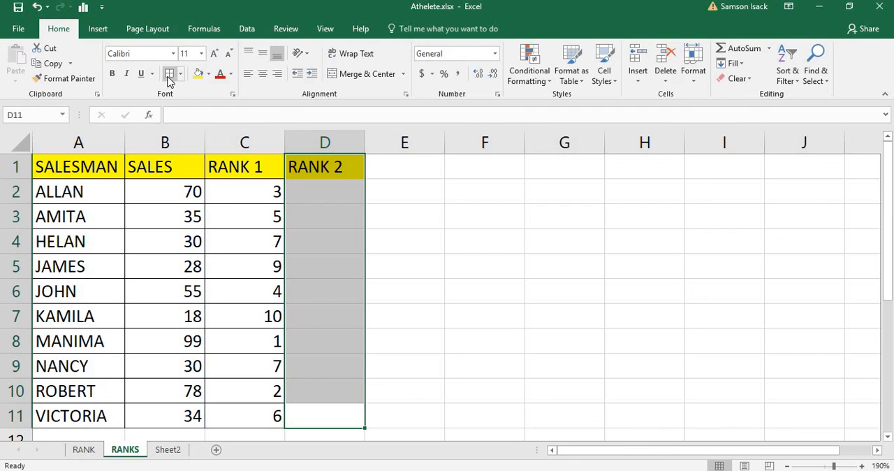
left_click(170, 73)
left_click(296, 168)
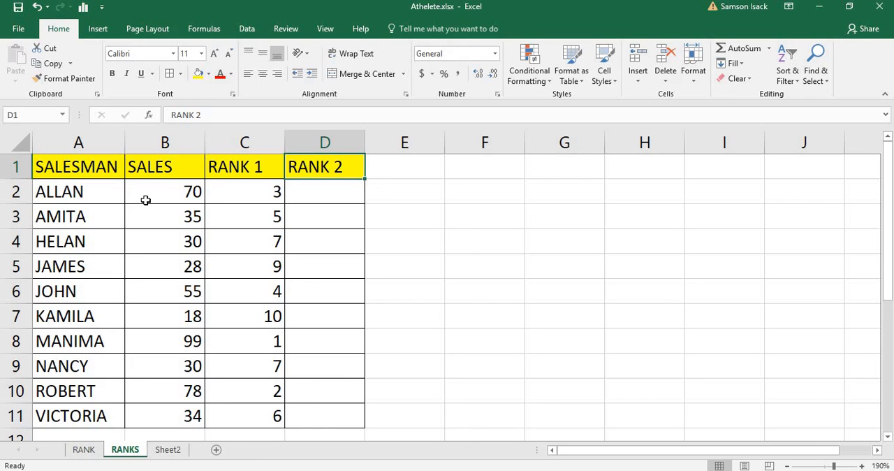
Step: Define the workbook-scope name SALES for the sales values in B2:B11
left_click(171, 174)
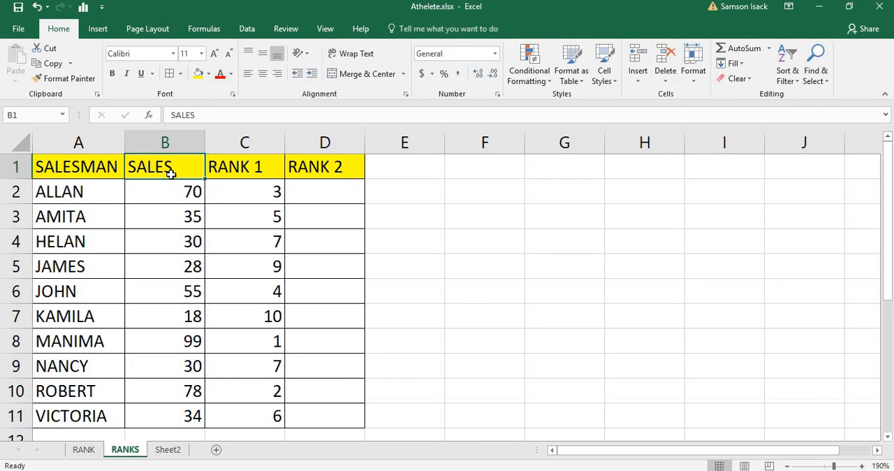
left_click(179, 194)
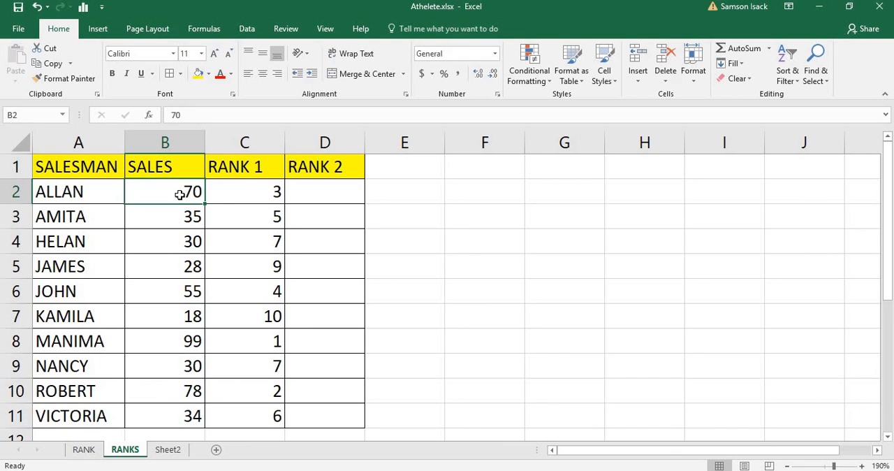
left_click_drag(180, 195, 179, 411)
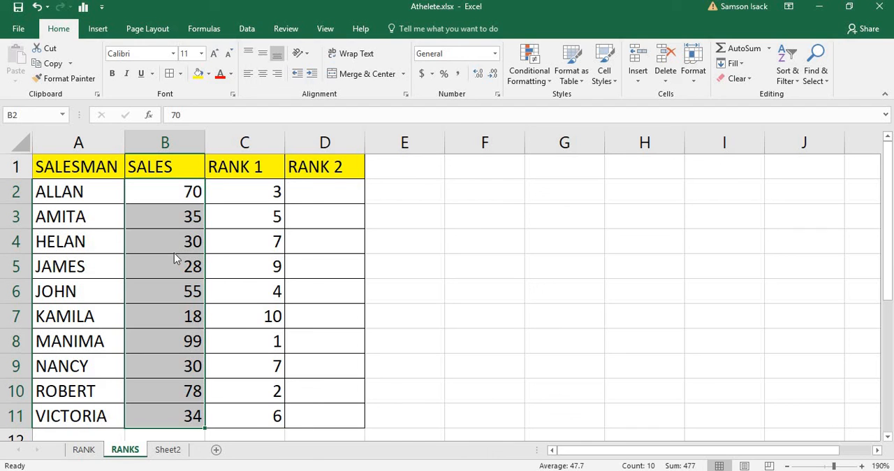
right_click(174, 253)
mouse_move(236, 381)
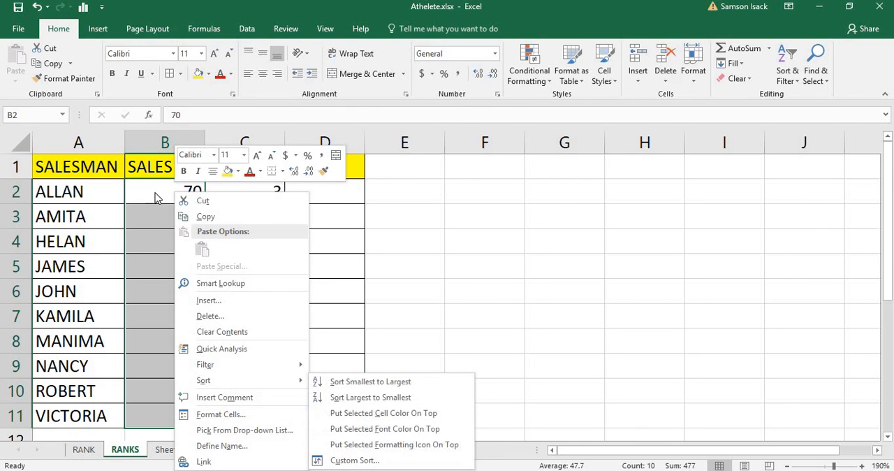
left_click(246, 7)
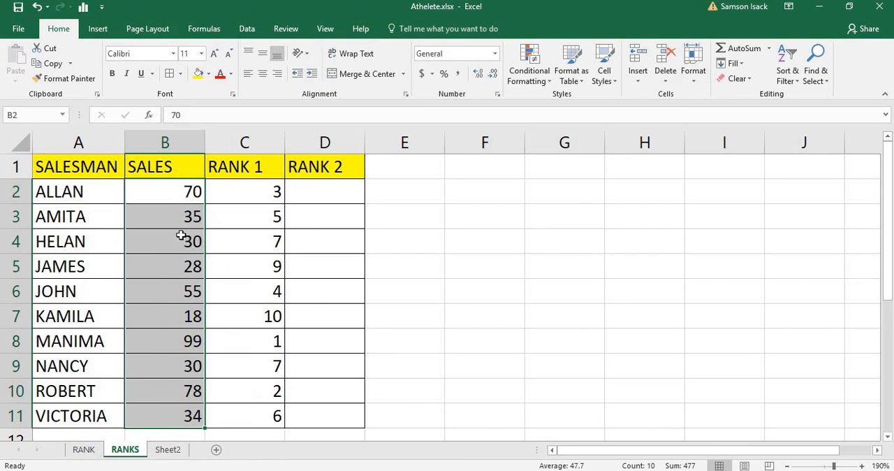
right_click(160, 326)
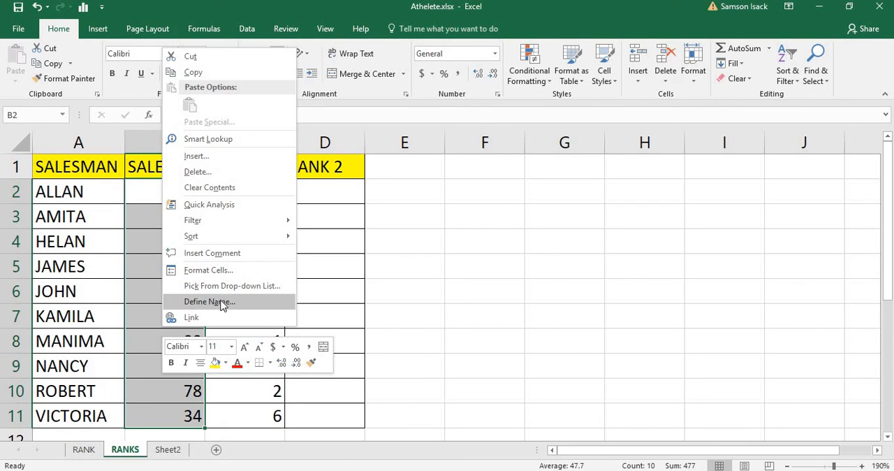
left_click(223, 305)
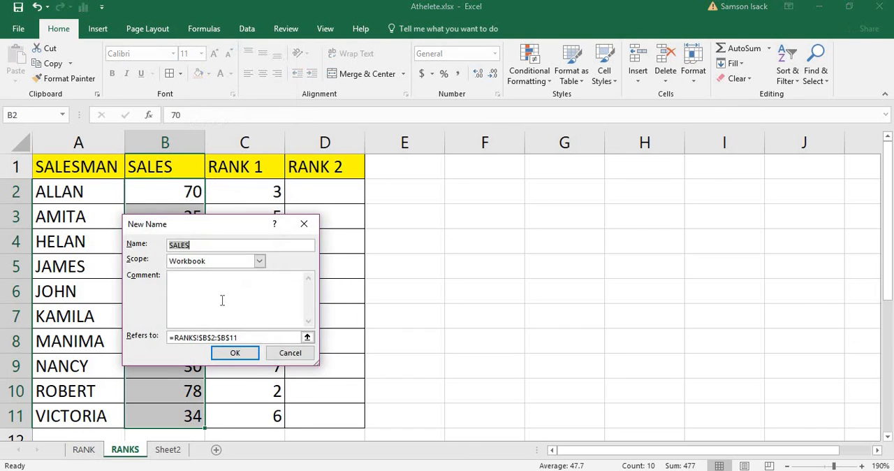
left_click(201, 247)
left_click(233, 354)
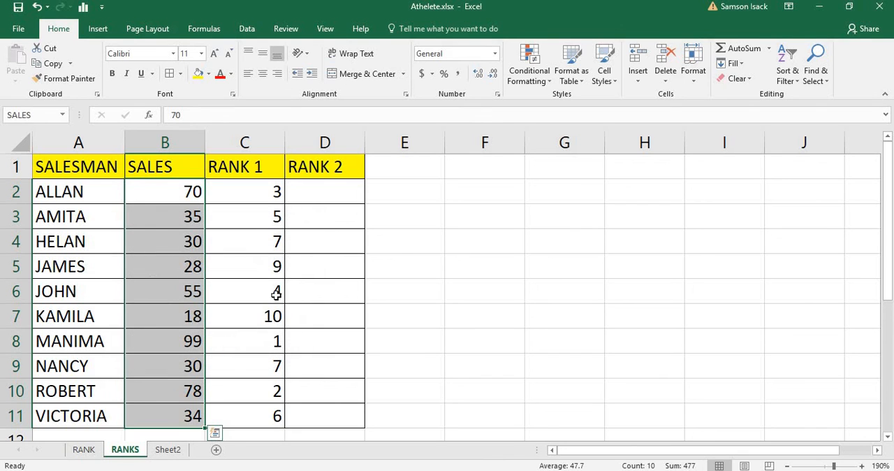
Step: Start a rank formula in D2 with B2 as the number argument: =RANK(B2,
left_click(322, 188)
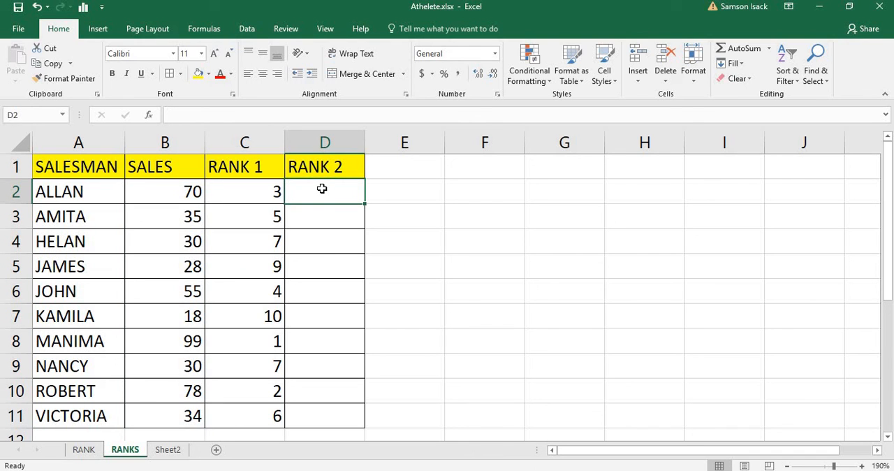
type("=")
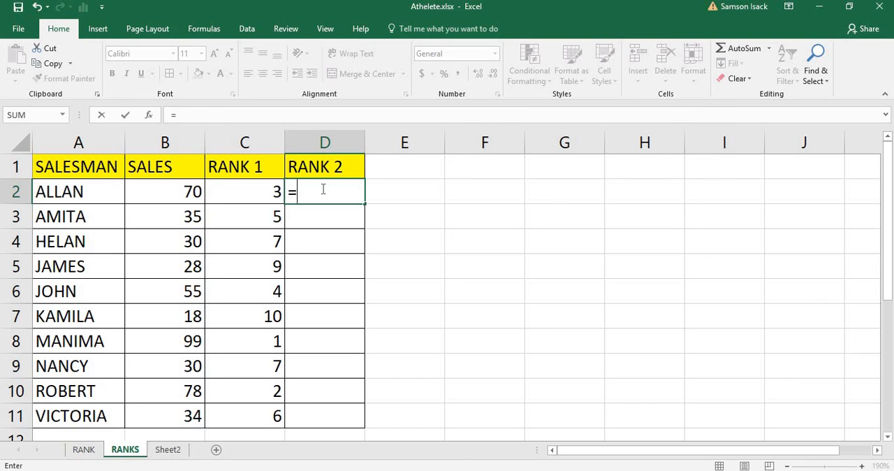
type("RAN")
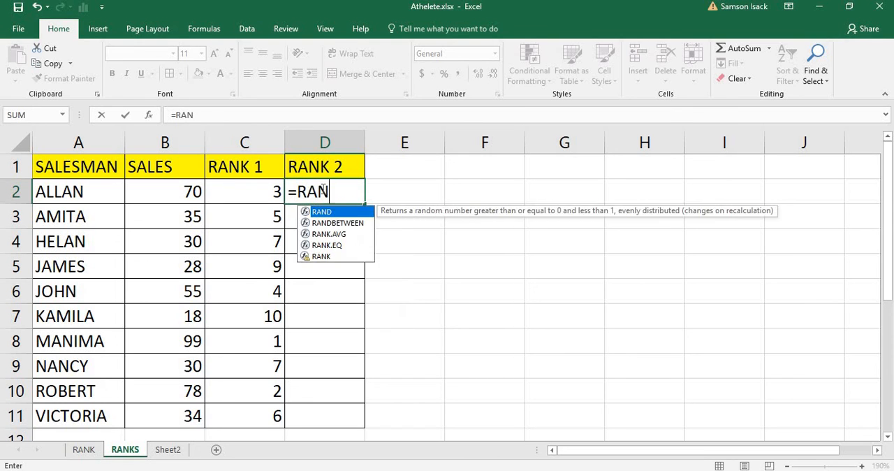
type("K(")
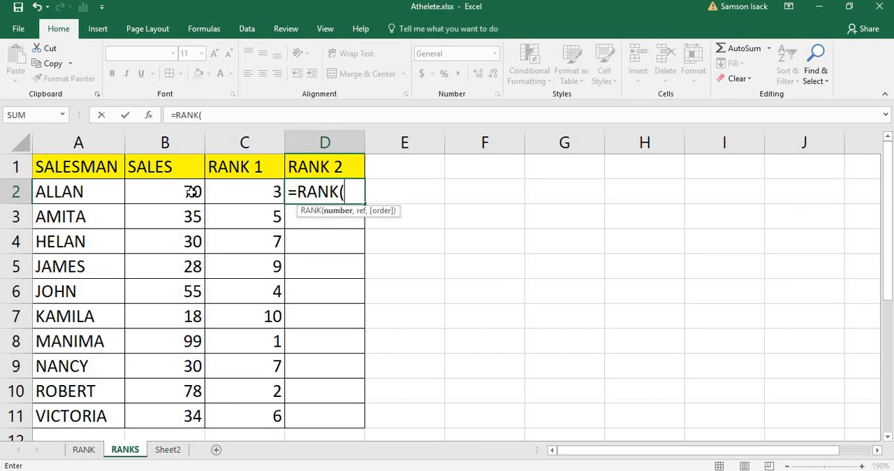
left_click(176, 192)
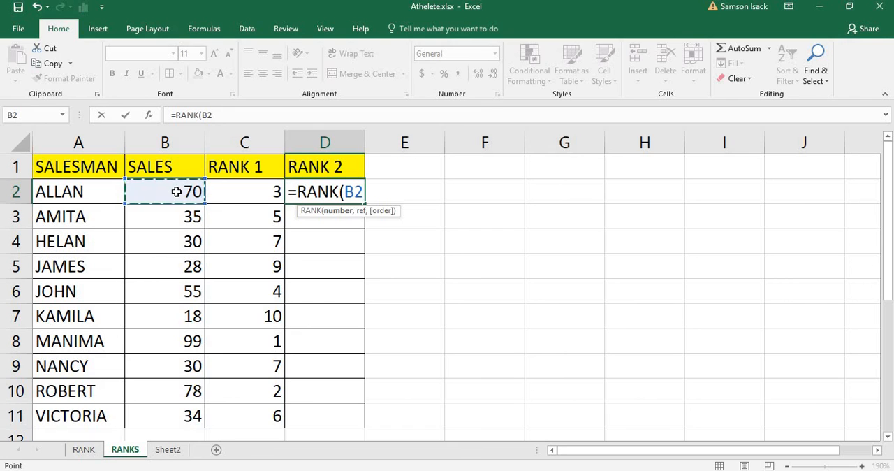
type(",")
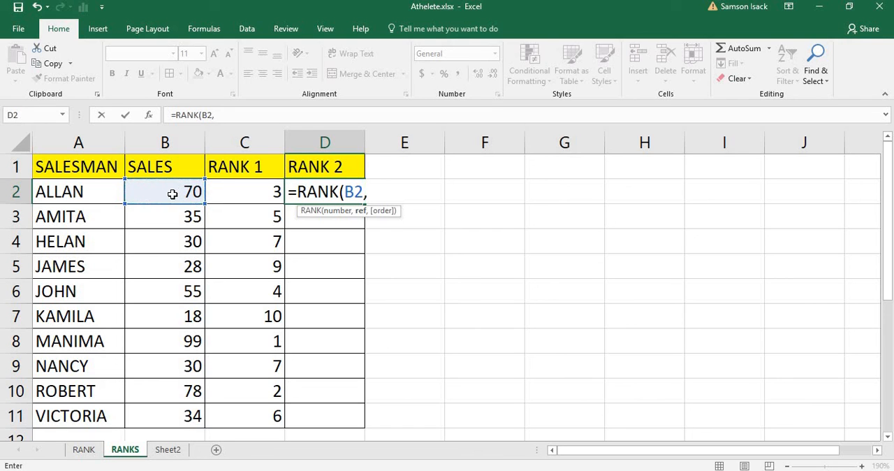
left_click_drag(173, 194, 179, 416)
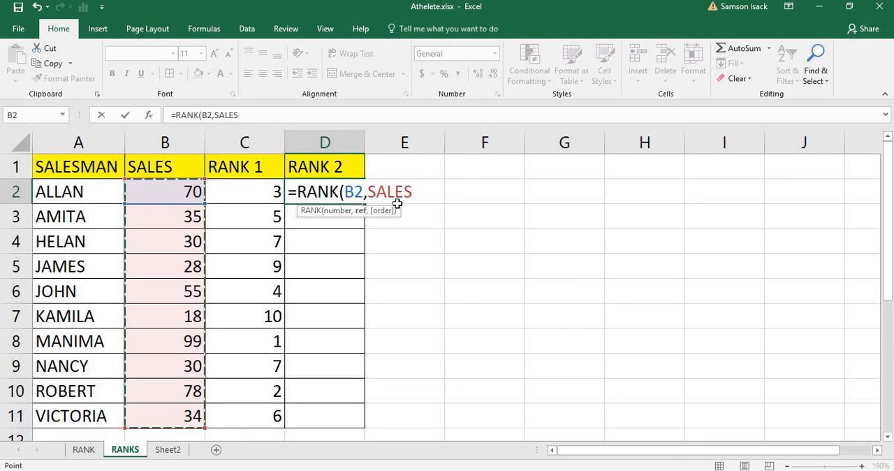
key("BackSpace")
key("BackSpace")
key("BackSpace")
key("BackSpace")
key("BackSpace")
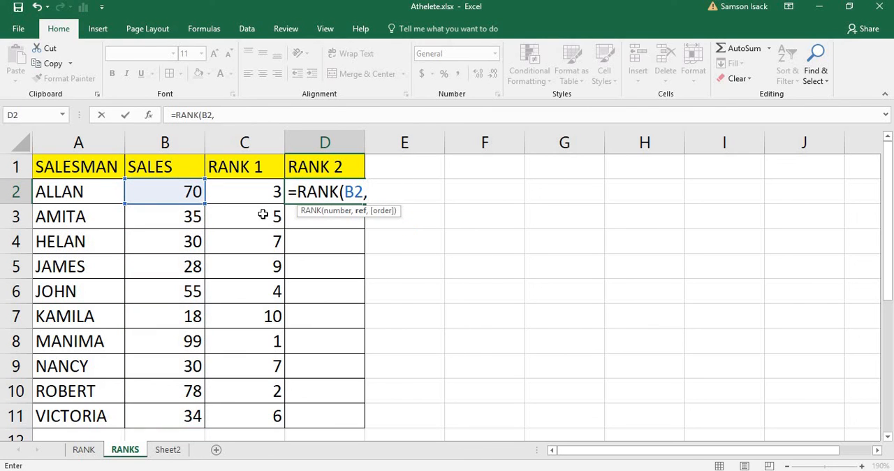
Step: Complete the D2 formula with the named range SALES and descending order so it reads =RANK(B2,SALES,0)
type("S")
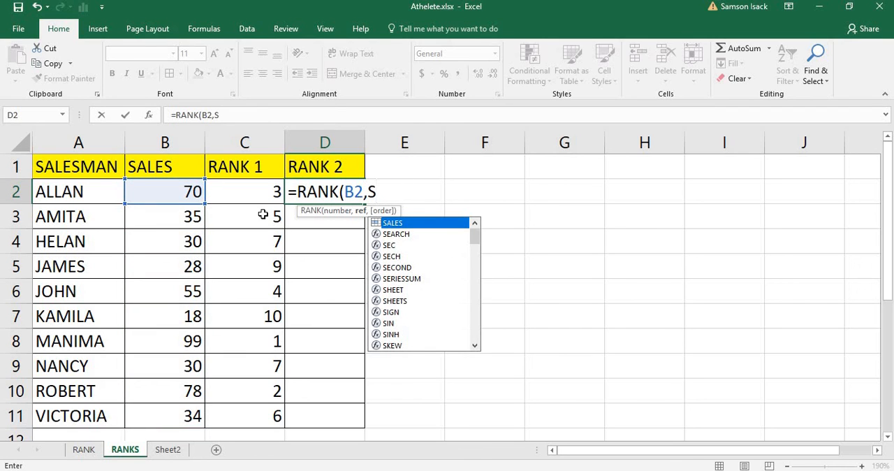
double_click(408, 223)
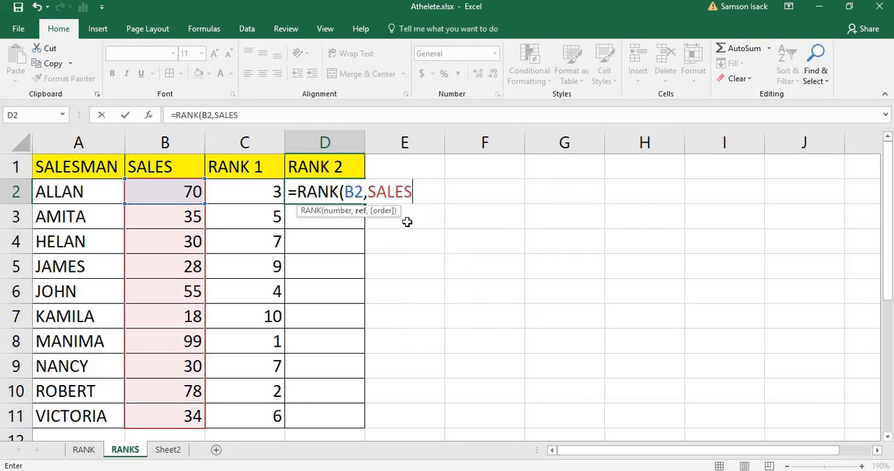
key("BackSpace")
key("BackSpace")
key("BackSpace")
key("BackSpace")
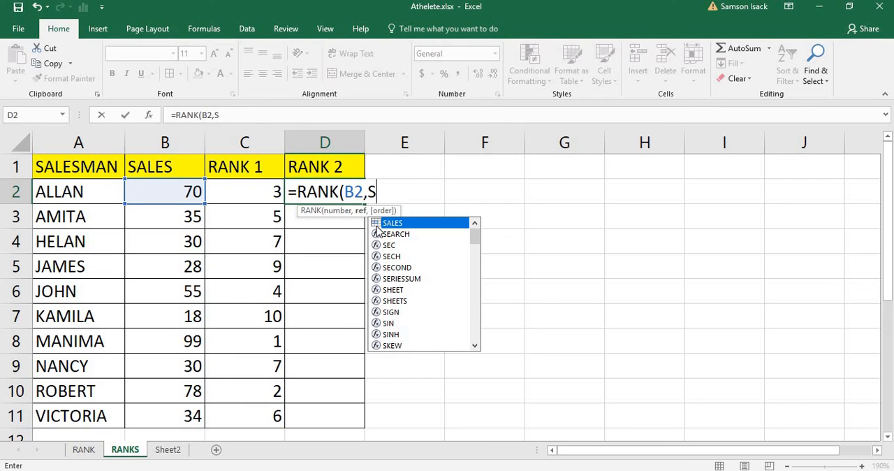
type("A")
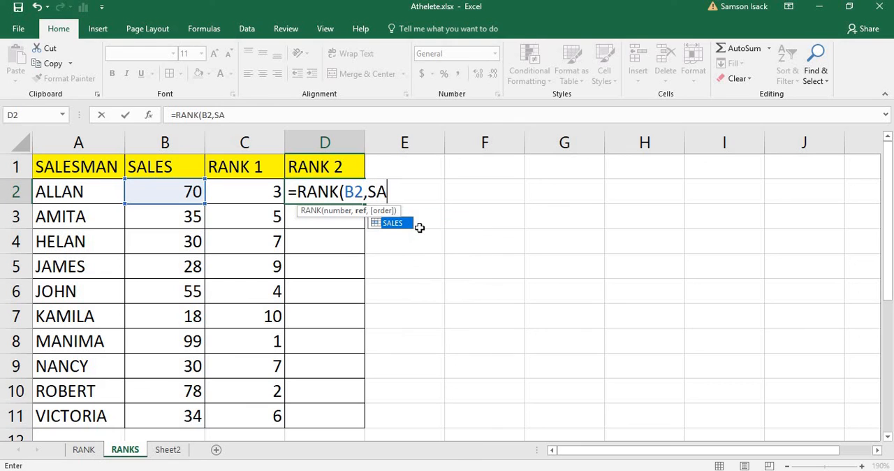
type("LES,")
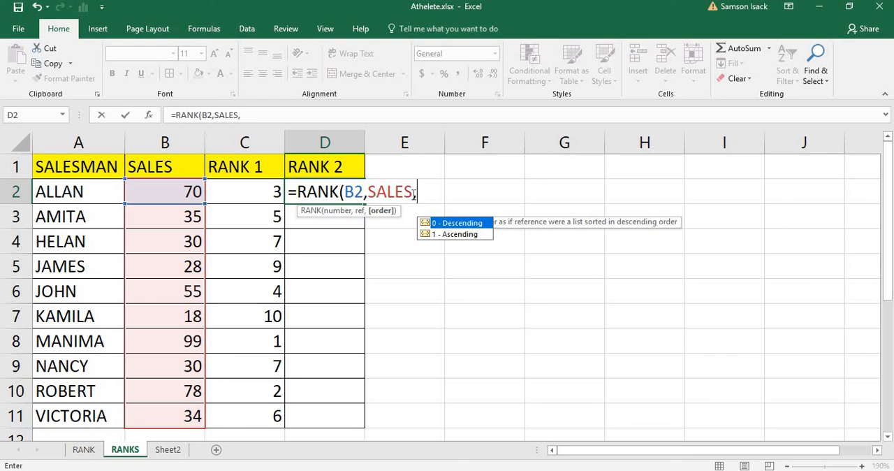
double_click(481, 223)
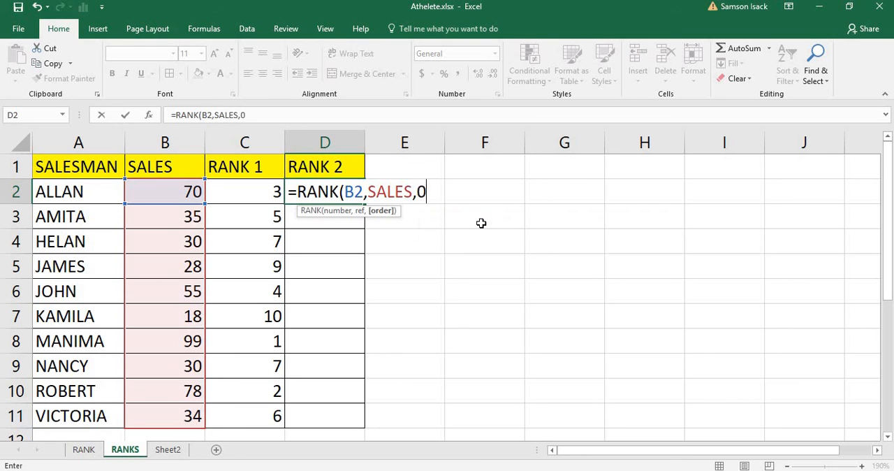
type(")")
key("ctrl+Return")
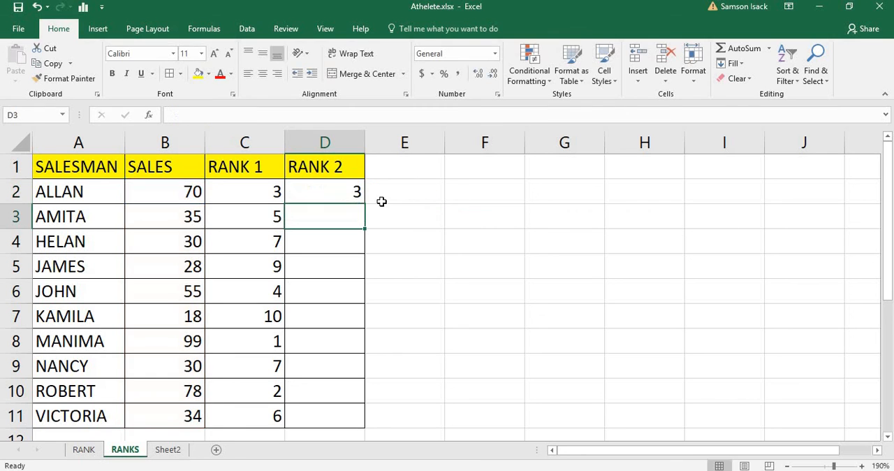
Step: Copy the rank formula from D2 down to D3 and check the SALES reference in the D3 formula
left_click(329, 191)
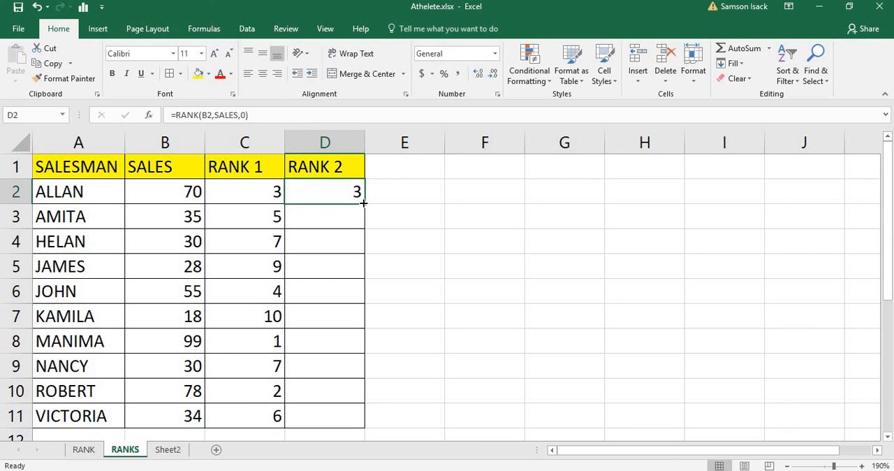
left_click_drag(363, 203, 361, 222)
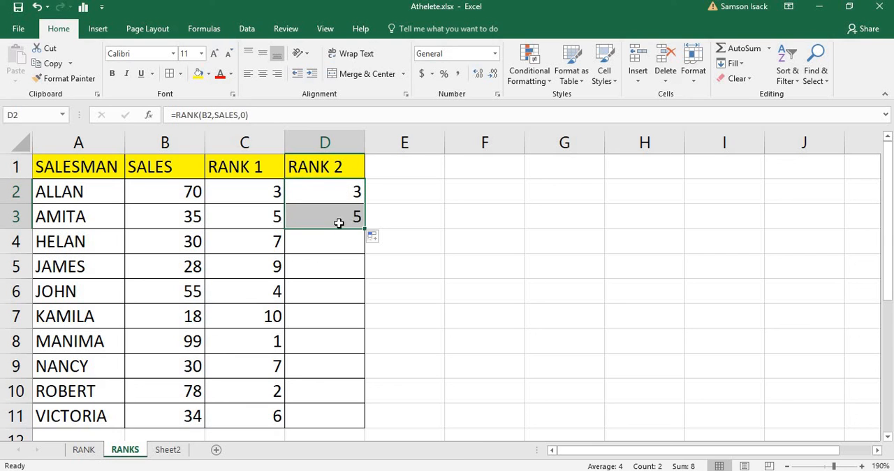
left_click(340, 224)
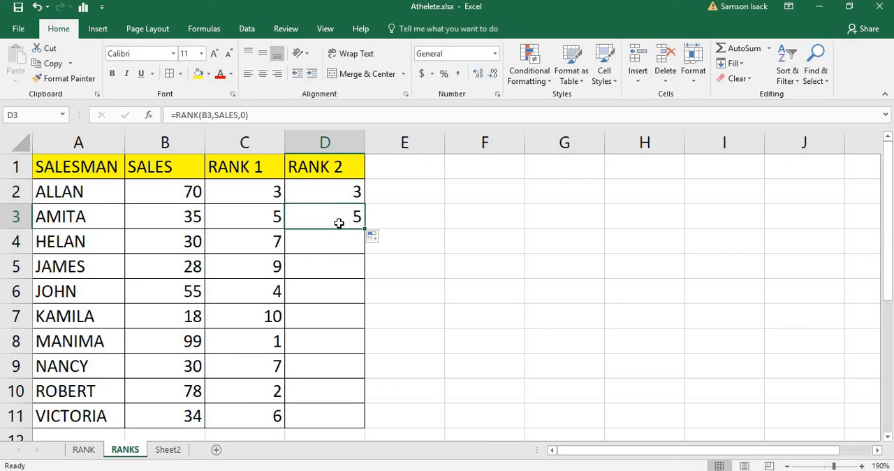
left_click(231, 116)
double_click(230, 116)
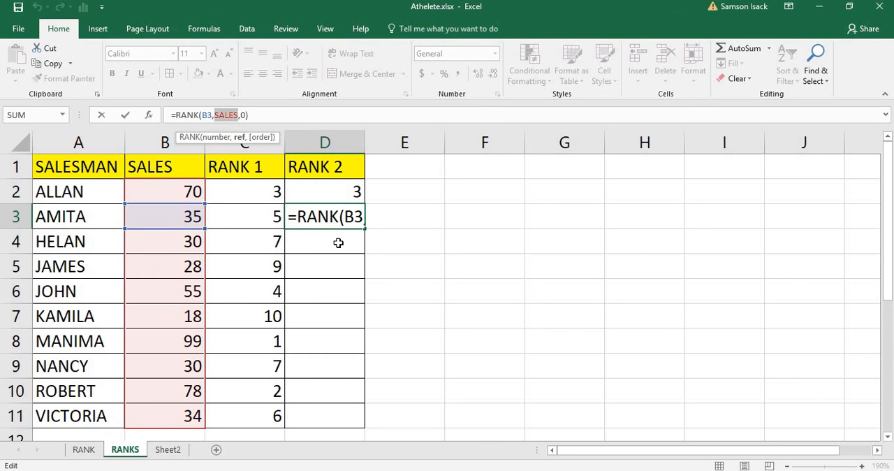
key("Return")
left_click(334, 216)
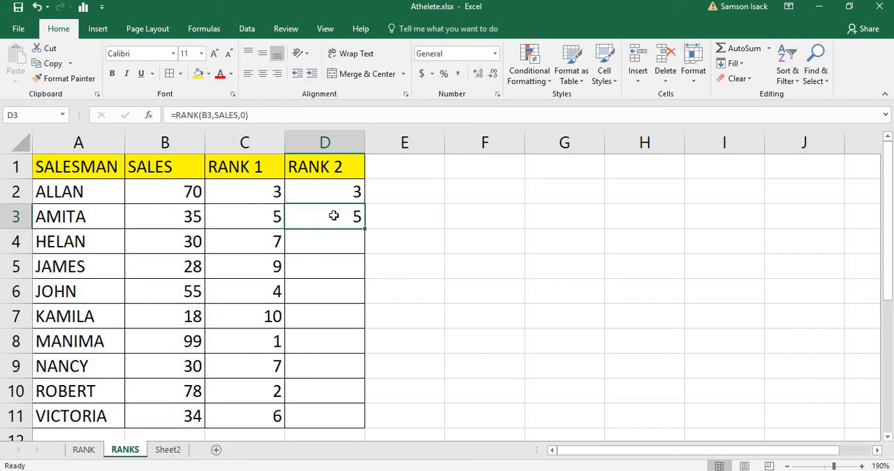
Step: Fill the rank formula from D3 down to D11 and compare the RANK 1 and RANK 2 columns
left_click_drag(367, 231, 360, 432)
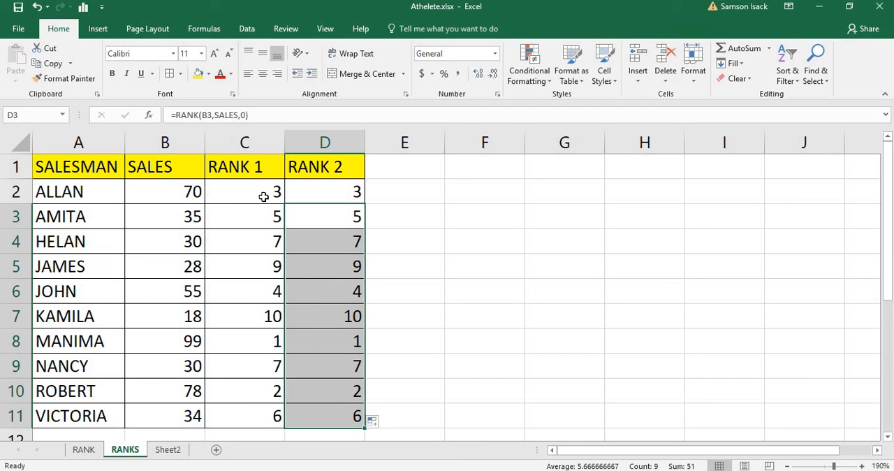
left_click(266, 170)
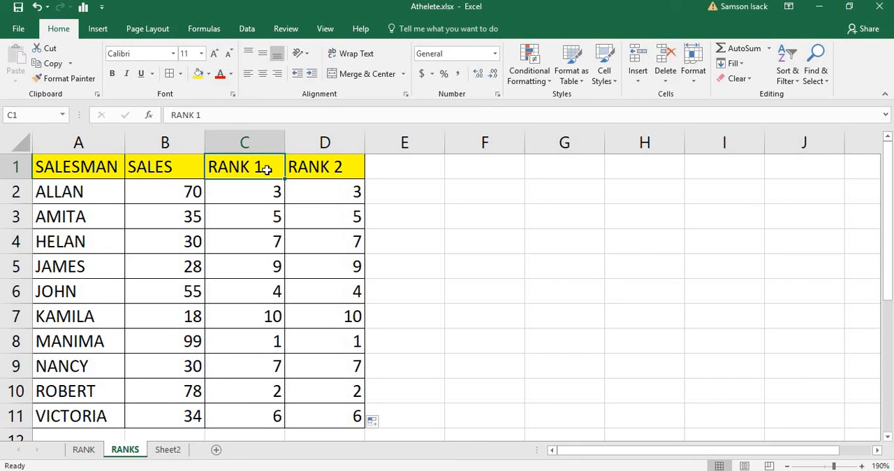
left_click(313, 170)
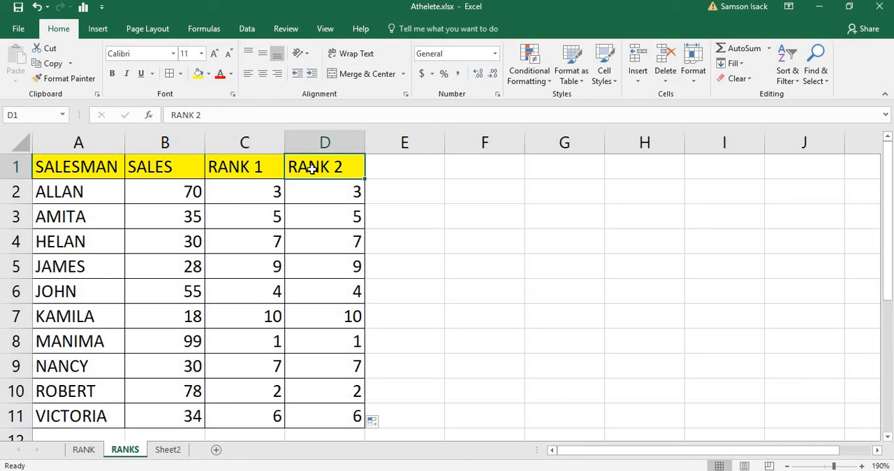